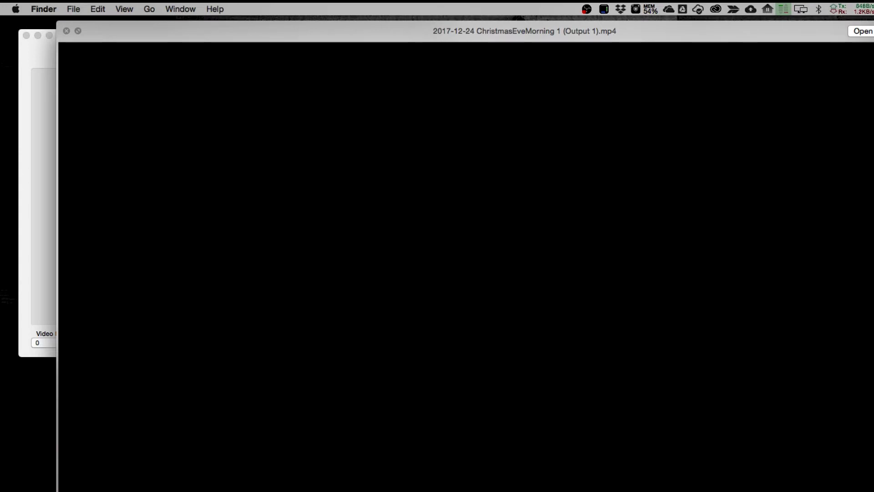
# - Close the video preview, load 2017-12-24 ChristmasEveMorning 1 (Output 1).mp4 into MPEG Streamclip, and enlarge the player window
pyautogui.press('space')
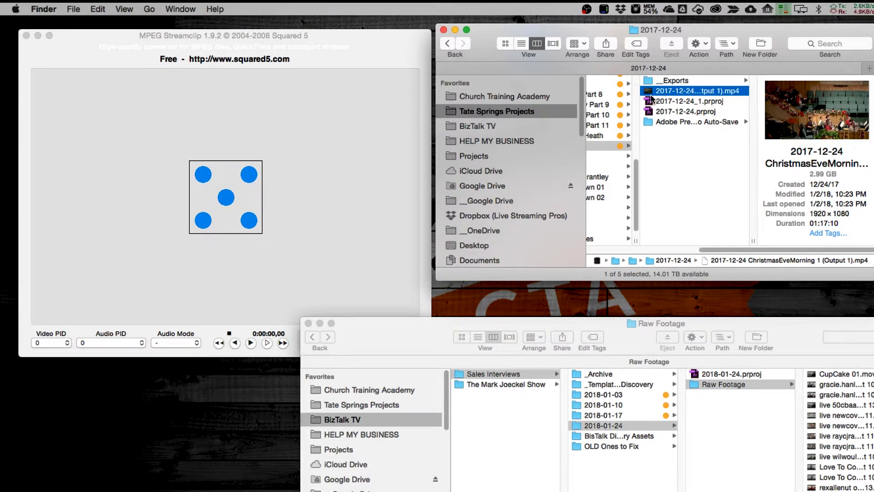
pyautogui.moveTo(649, 93); pyautogui.dragTo(247, 160)
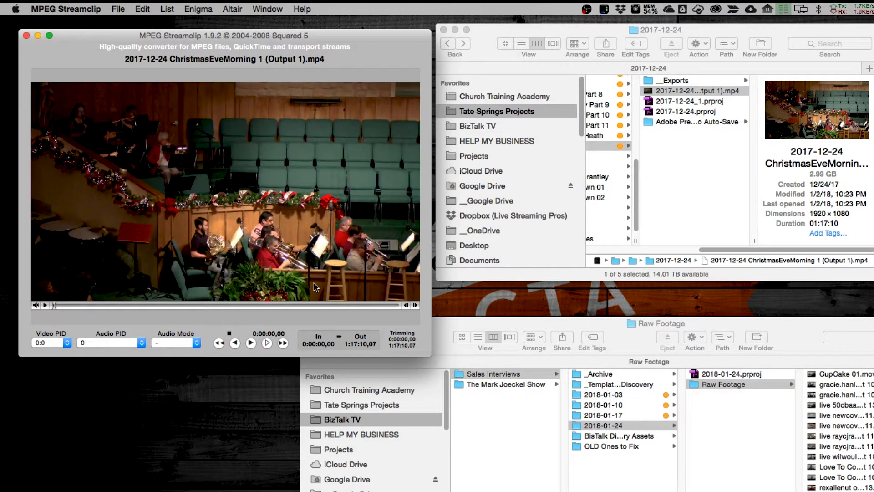
pyautogui.moveTo(431, 354); pyautogui.dragTo(632, 464)
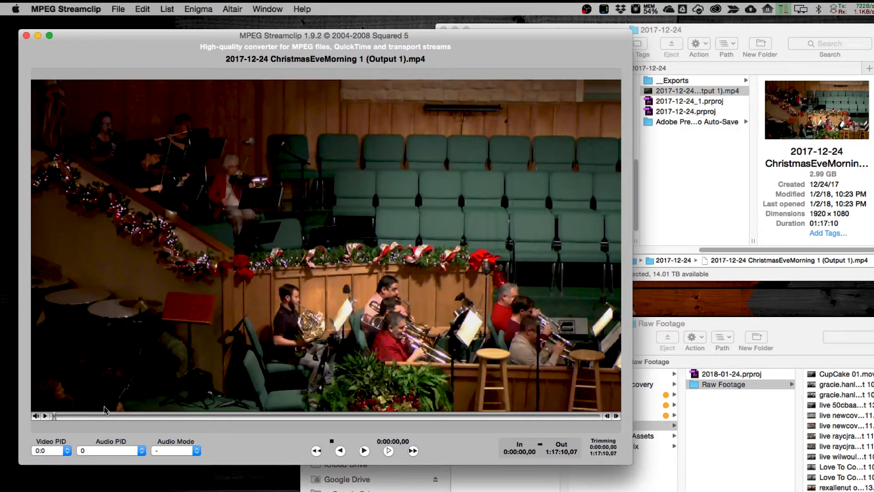
# - Find the start of the sermon in the video and set the In point at 0:33:30,10
pyautogui.moveTo(54, 416); pyautogui.dragTo(288, 404)
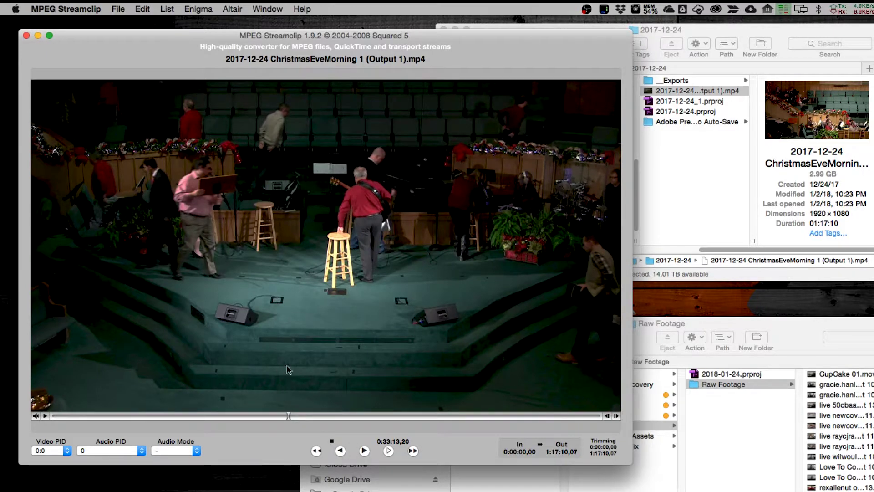
pyautogui.press('space')
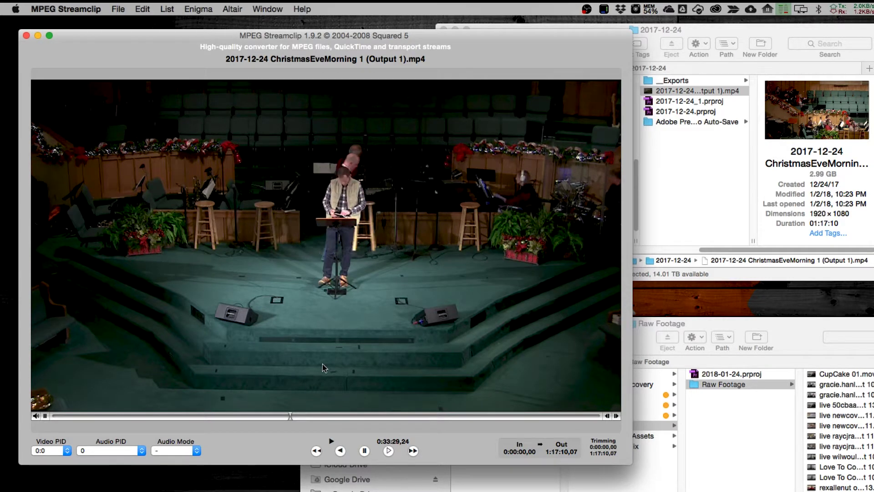
pyautogui.press('space')
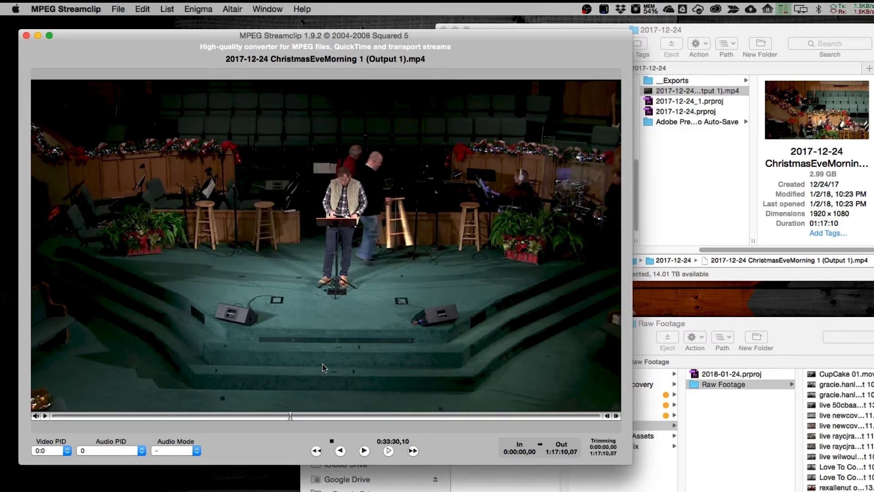
pyautogui.press('i')
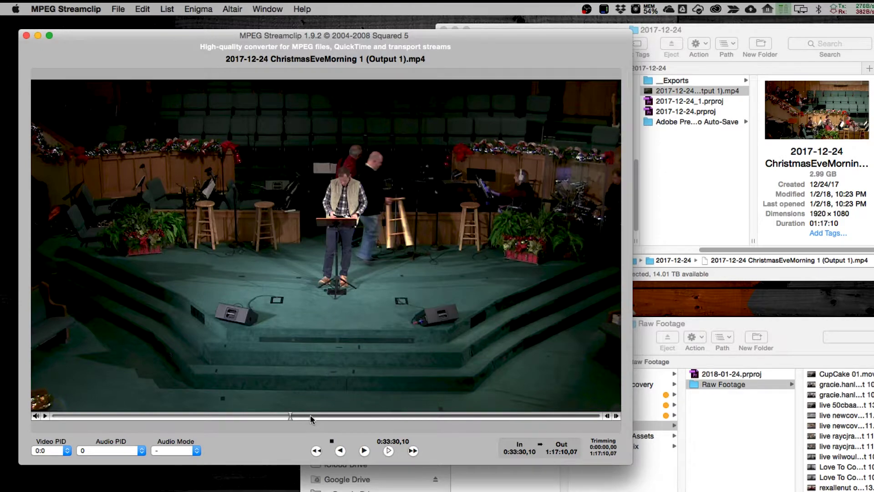
# - Find the end of the sermon in the video and set the Out point at 1:09:12,05
pyautogui.moveTo(310, 415); pyautogui.dragTo(542, 426)
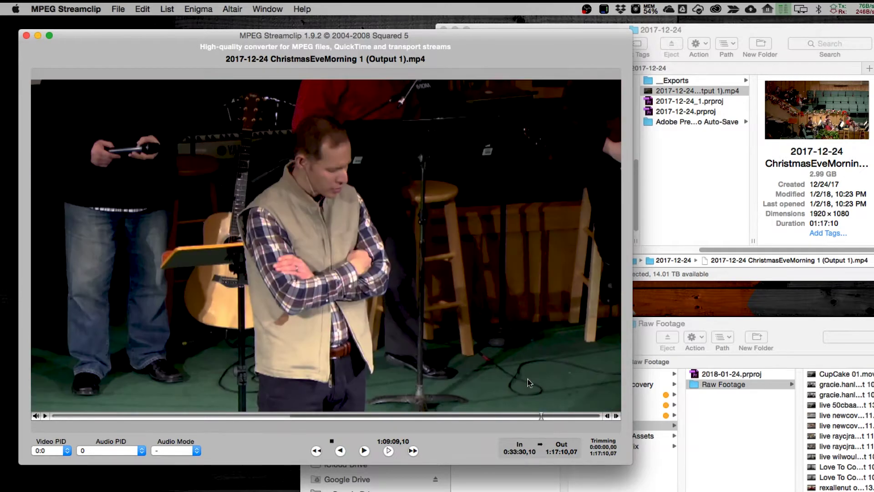
pyautogui.press('space')
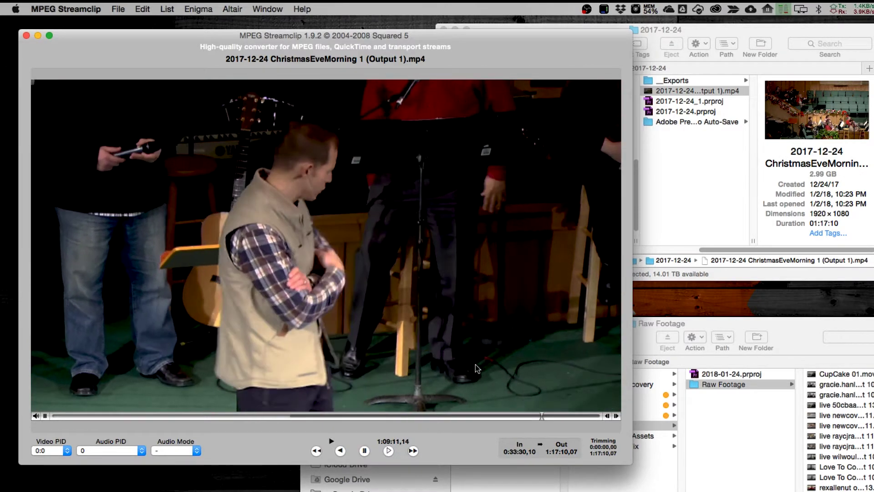
pyautogui.press('space')
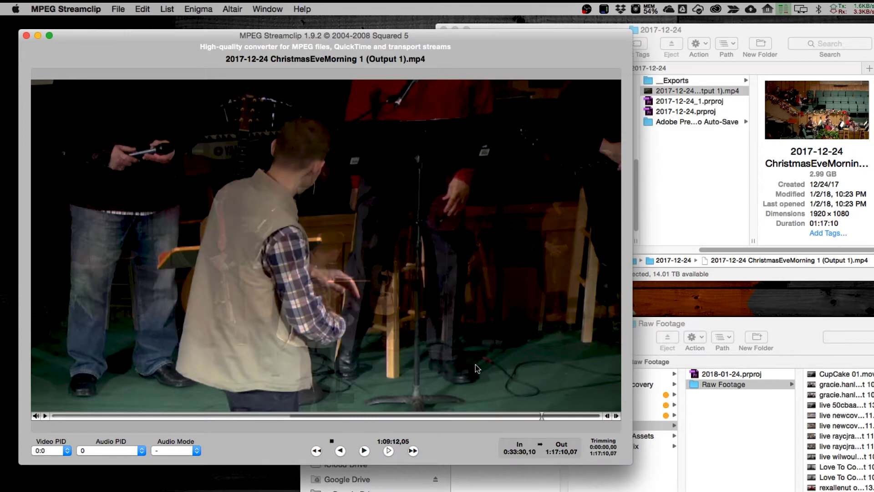
pyautogui.press('super+o')
# - Trim the video to the marked In and Out range and scrub to about the middle of the trimmed clip
pyautogui.click(136, 10)
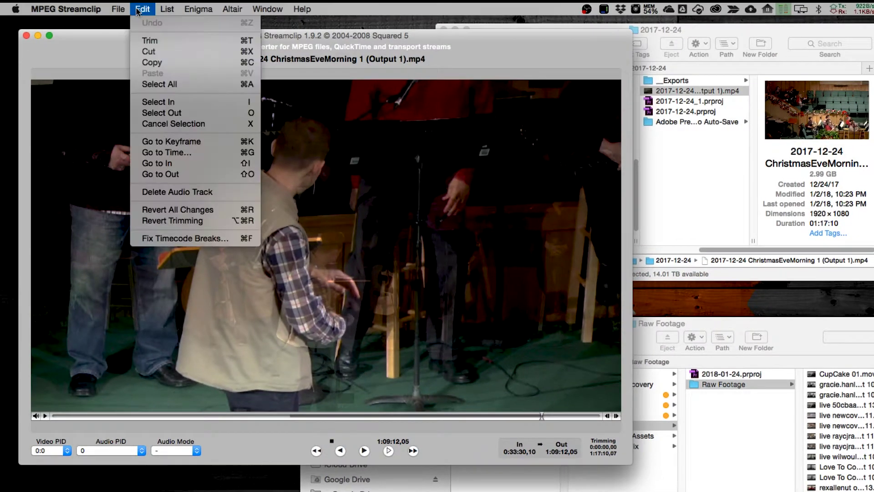
pyautogui.click(147, 42)
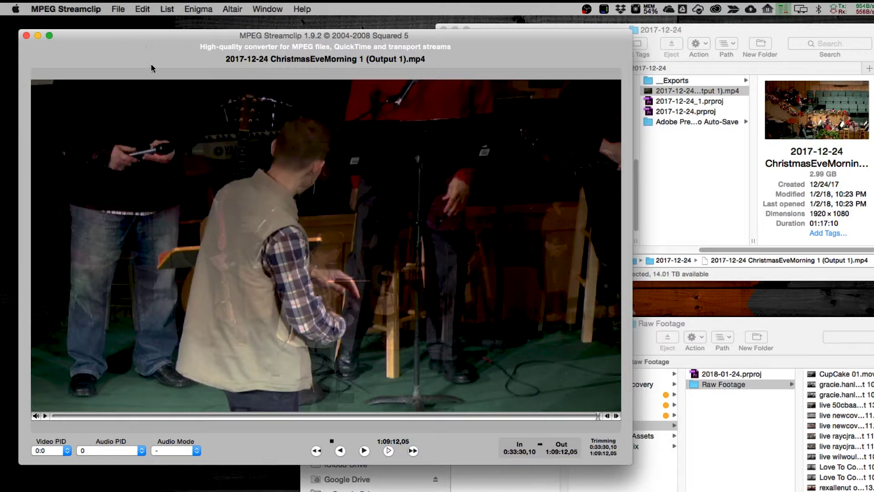
pyautogui.moveTo(133, 414); pyautogui.dragTo(330, 415)
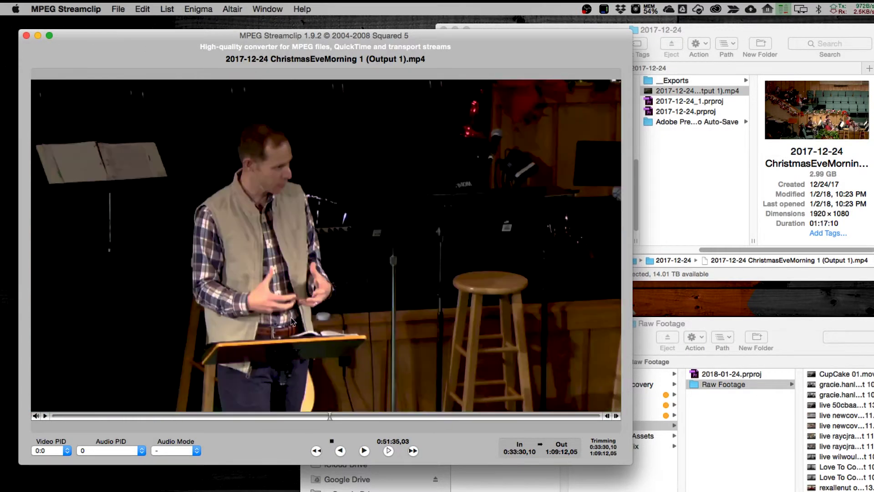
pyautogui.click(119, 9)
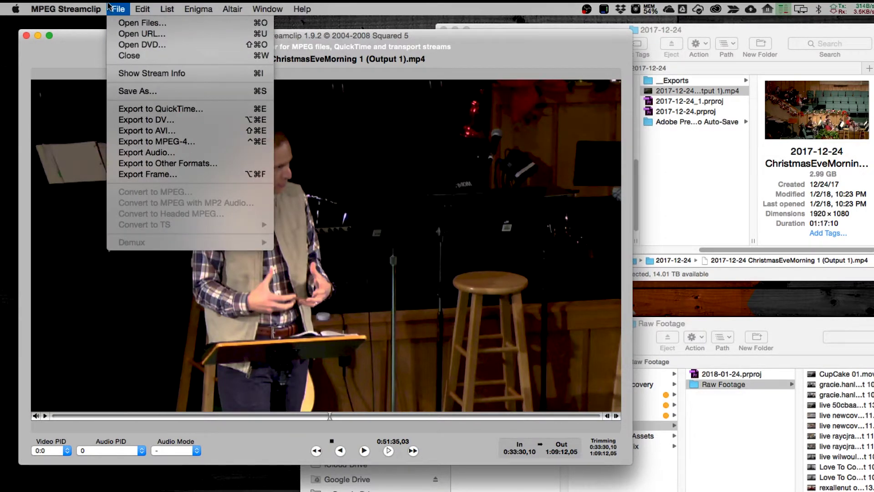
pyautogui.click(99, 49)
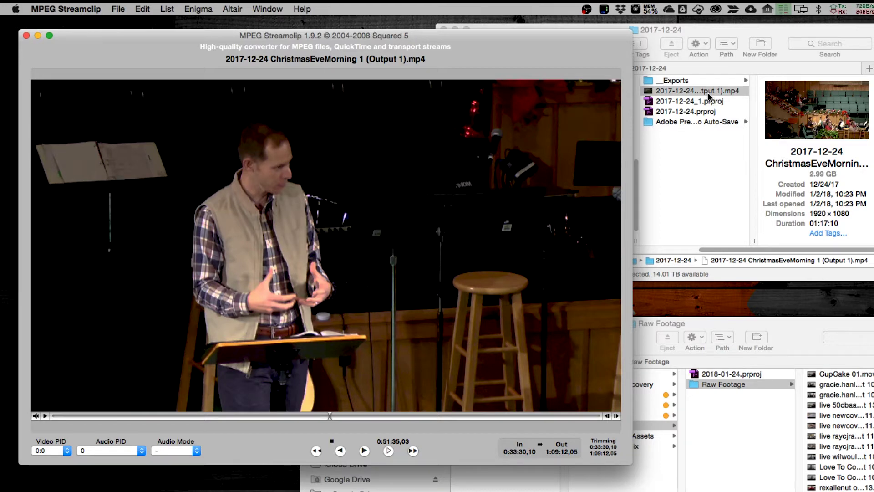
pyautogui.click(678, 91)
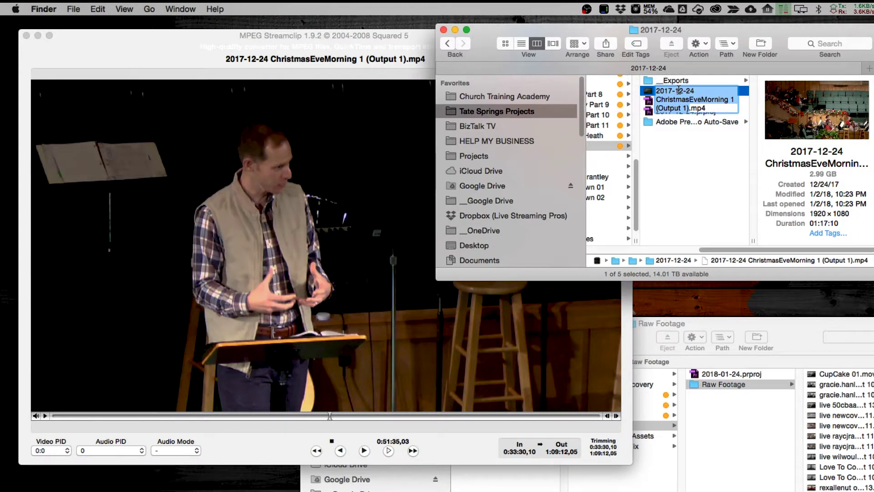
pyautogui.click(691, 148)
pyautogui.click(725, 93)
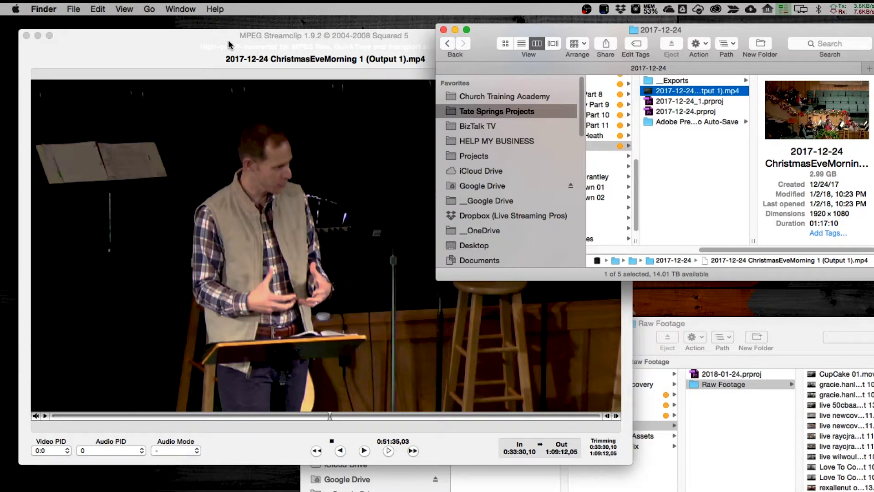
pyautogui.click(205, 46)
# - Start an MPEG-4 export of the trimmed clip, keep H.264 compression, and set the quality to 99 %
pyautogui.click(118, 9)
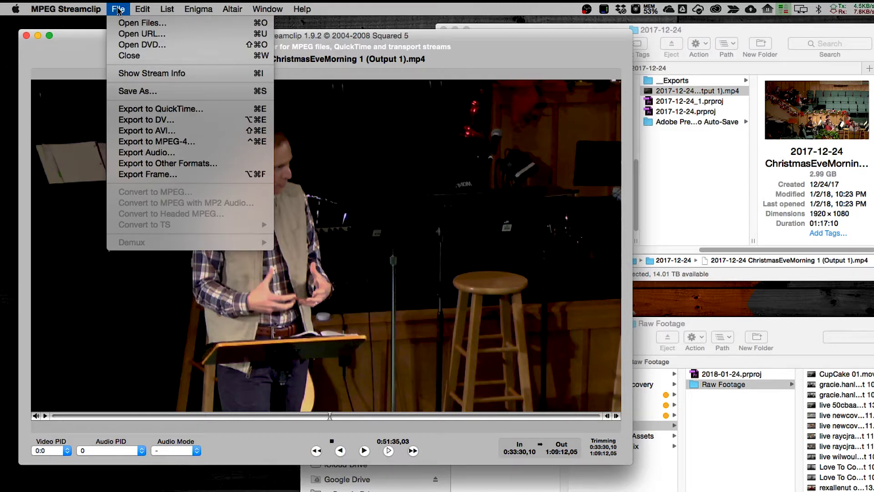
pyautogui.click(138, 142)
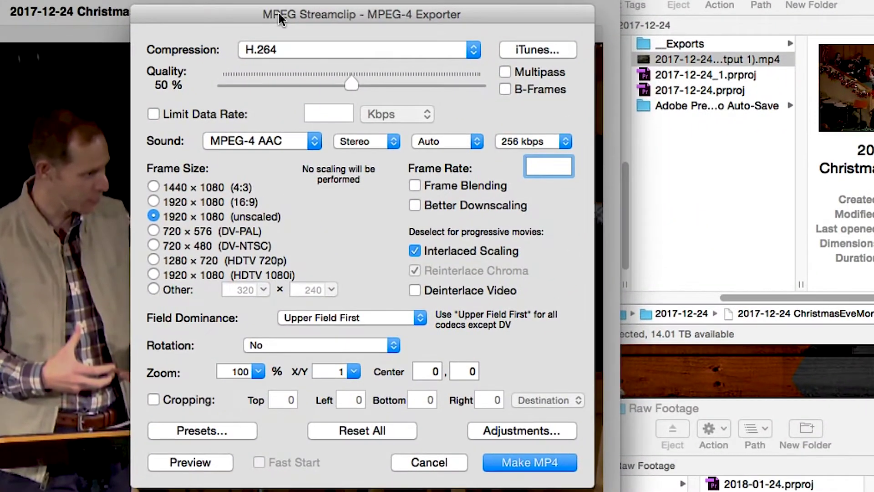
pyautogui.click(317, 50)
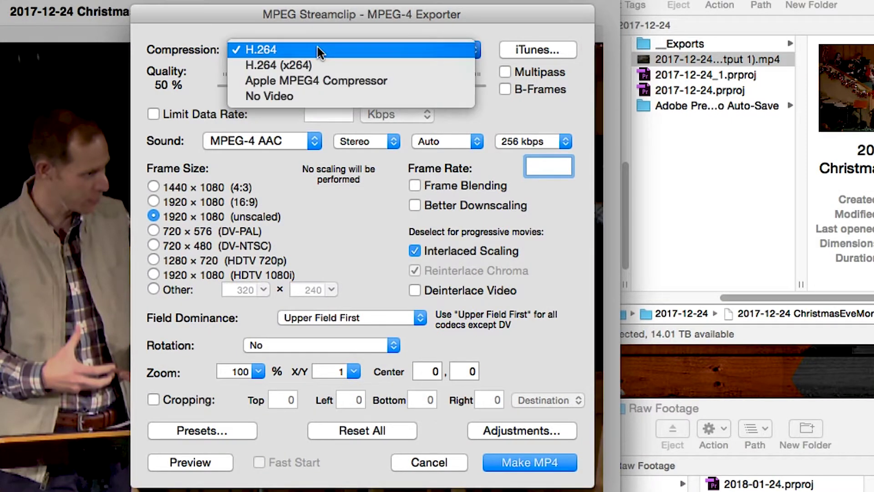
pyautogui.click(250, 17)
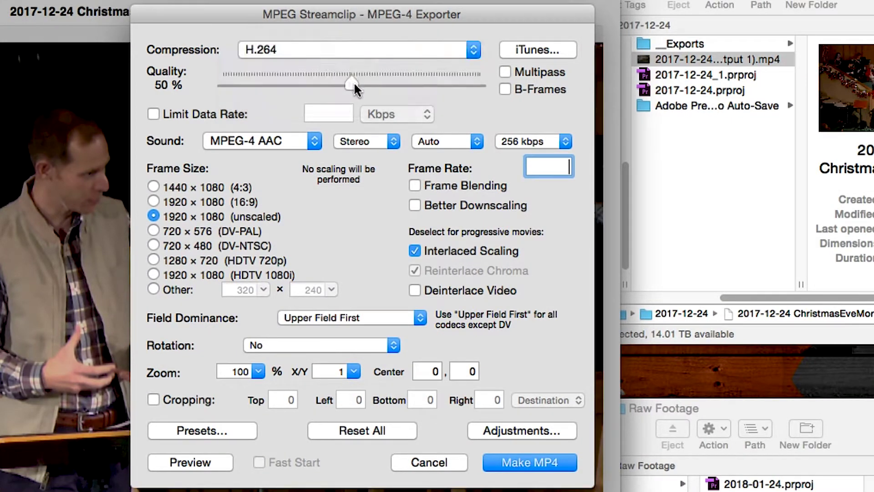
pyautogui.moveTo(438, 84); pyautogui.dragTo(479, 84)
# - Limit the export data rate to 8000 Kbps
pyautogui.click(154, 114)
pyautogui.moveTo(202, 20); pyautogui.dragTo(198, 17)
pyautogui.click(154, 112)
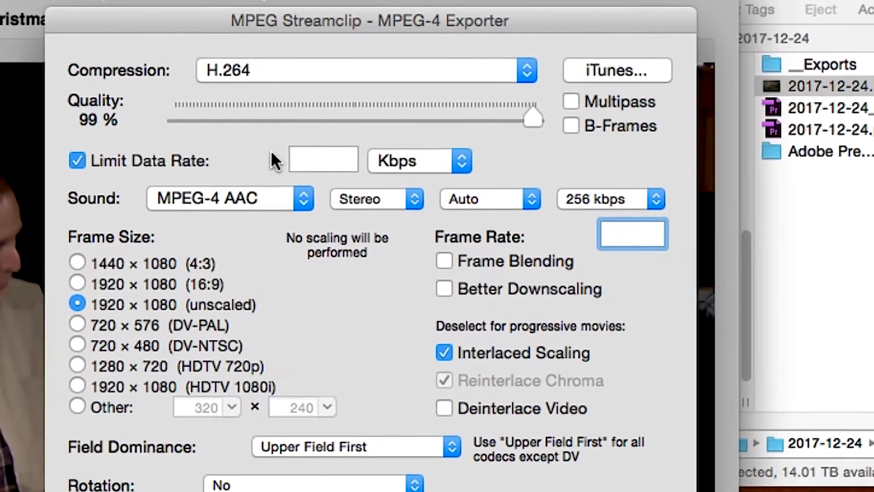
pyautogui.click(332, 160)
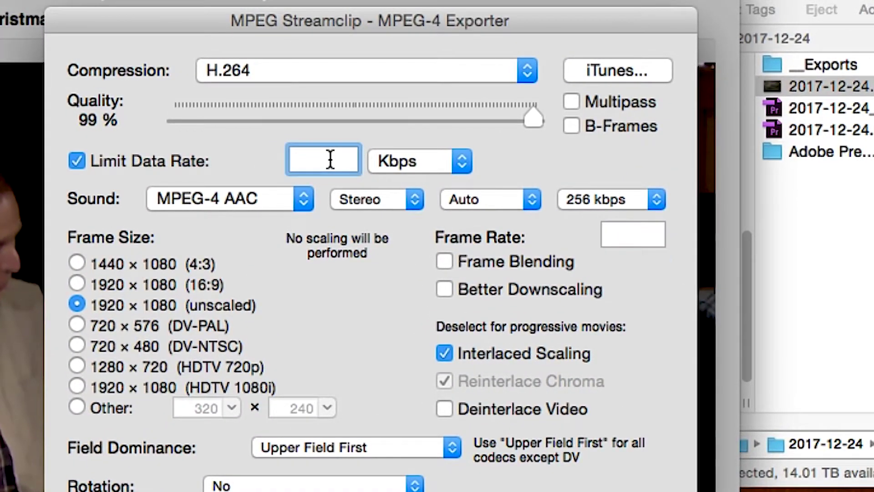
pyautogui.write('80')
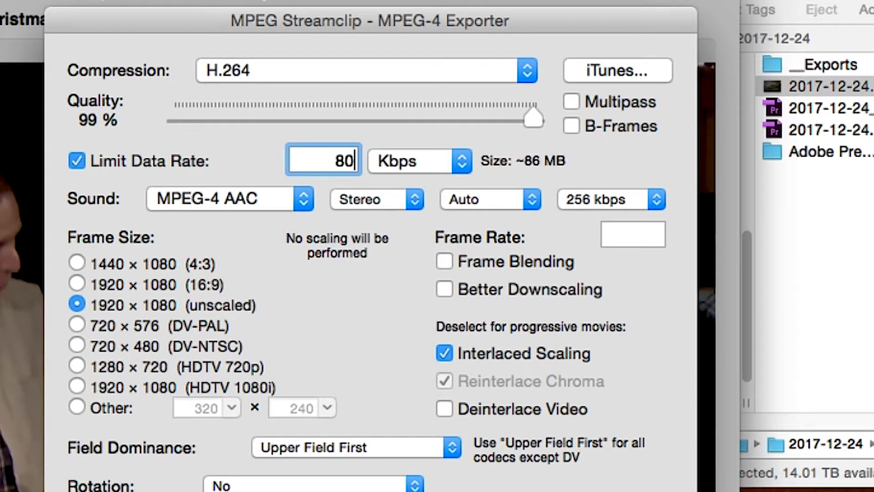
pyautogui.write('00')
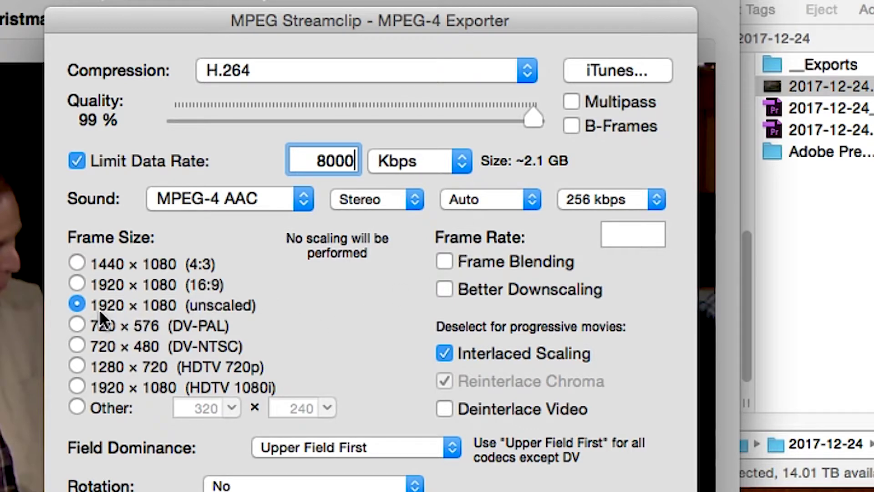
# - Set the frame size to 1280 × 720 (HDTV 720p) with Better Downscaling on and Interlaced Scaling off, and proceed to make the MP4
pyautogui.click(76, 365)
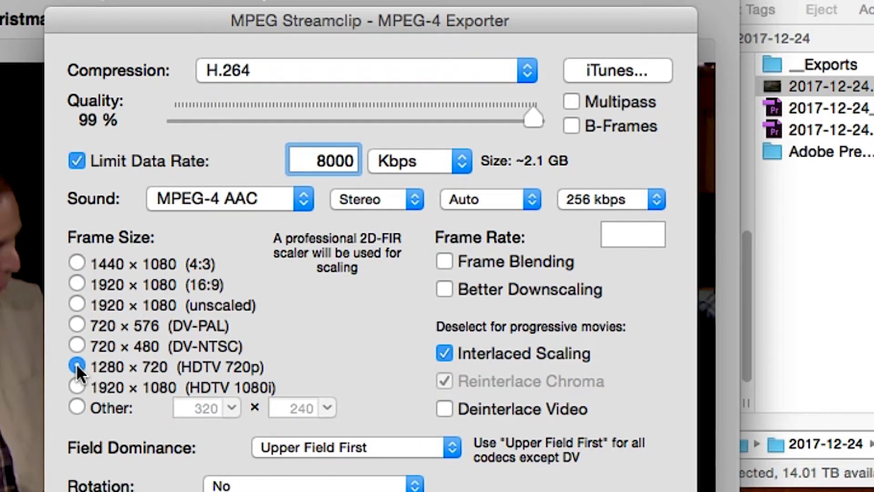
pyautogui.click(444, 291)
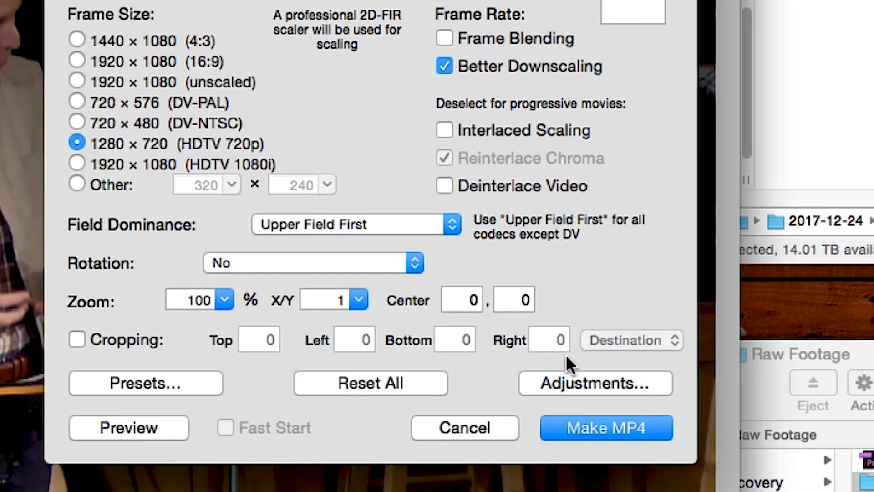
pyautogui.click(594, 432)
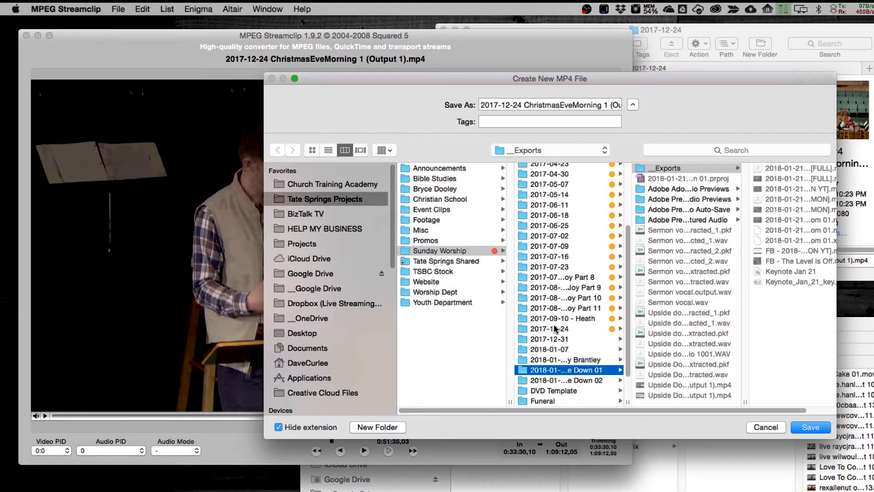
# - Create a new folder named __TEST inside the 2017-12-24 project folder as the save location
pyautogui.click(554, 329)
pyautogui.click(658, 171)
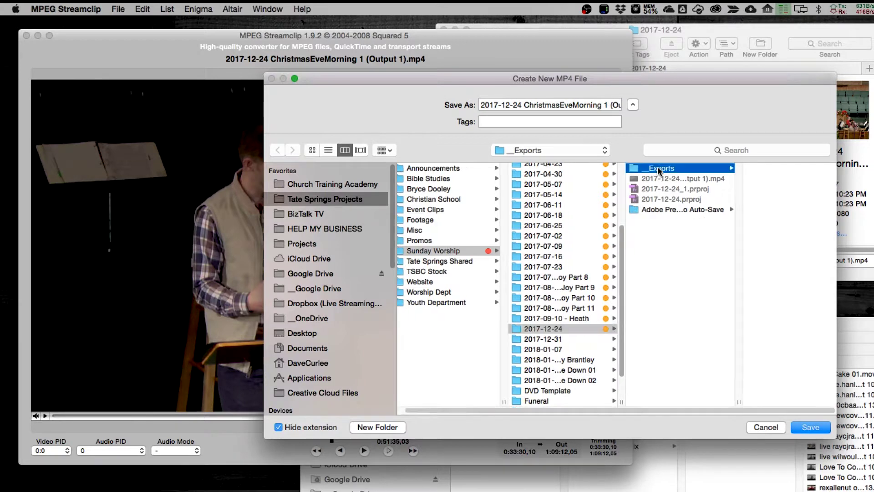
pyautogui.click(639, 264)
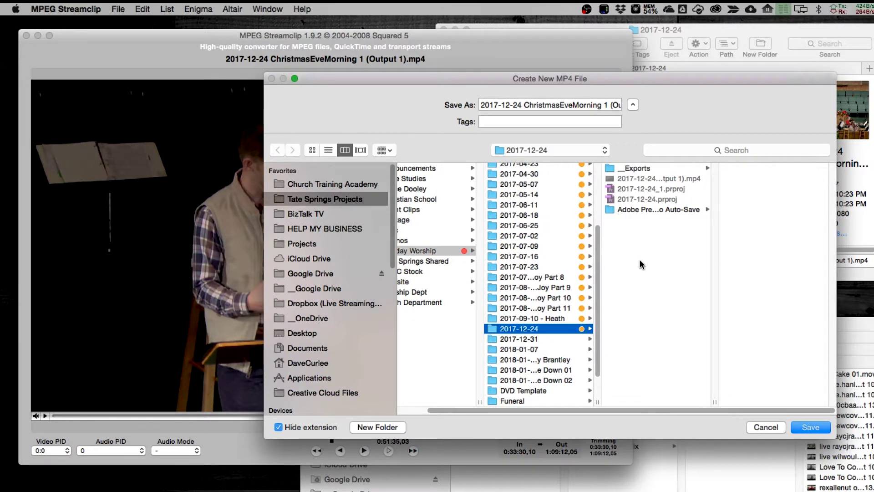
pyautogui.click(389, 427)
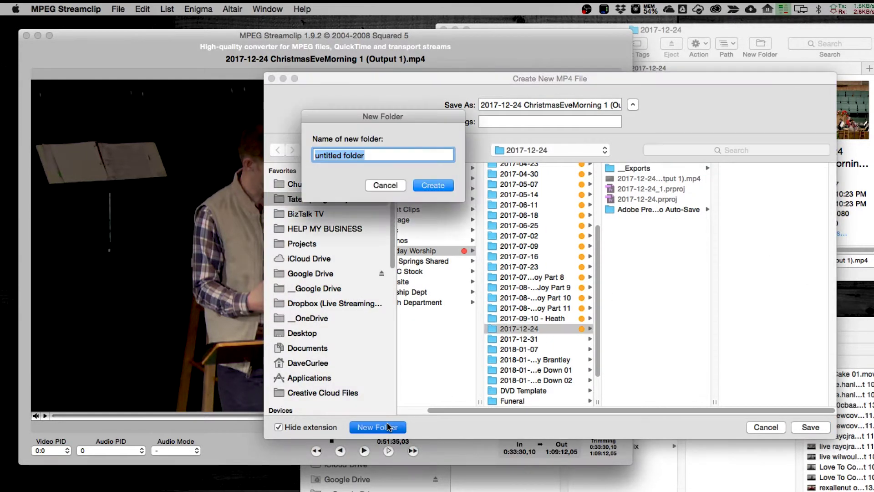
pyautogui.write('__TEST')
pyautogui.press('Return')
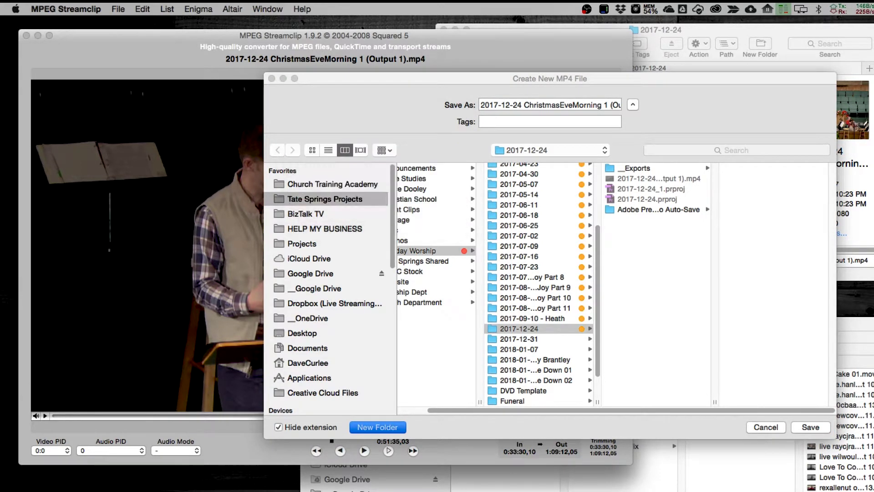
# - Name the export ChristmasEveMorning SERMON.mp4 with its extension shown, save it in the __TEST folder, and move the progress window into view
pyautogui.click(556, 106)
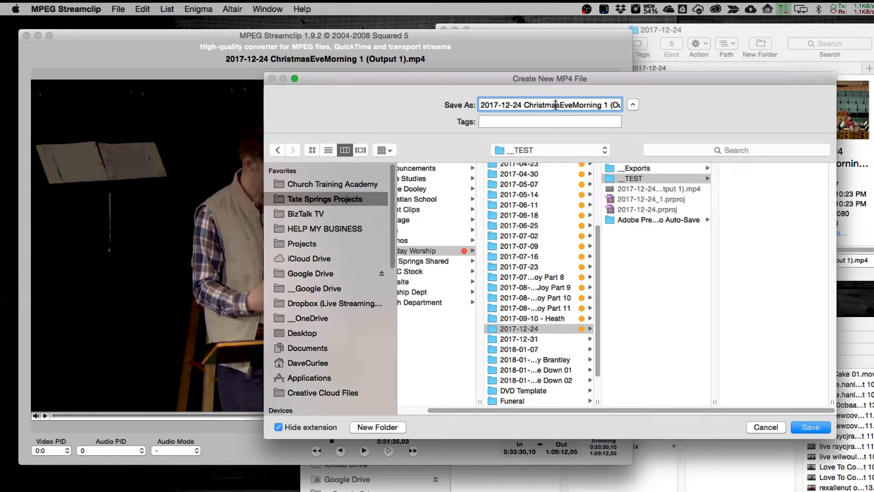
pyautogui.moveTo(523, 103); pyautogui.dragTo(466, 109)
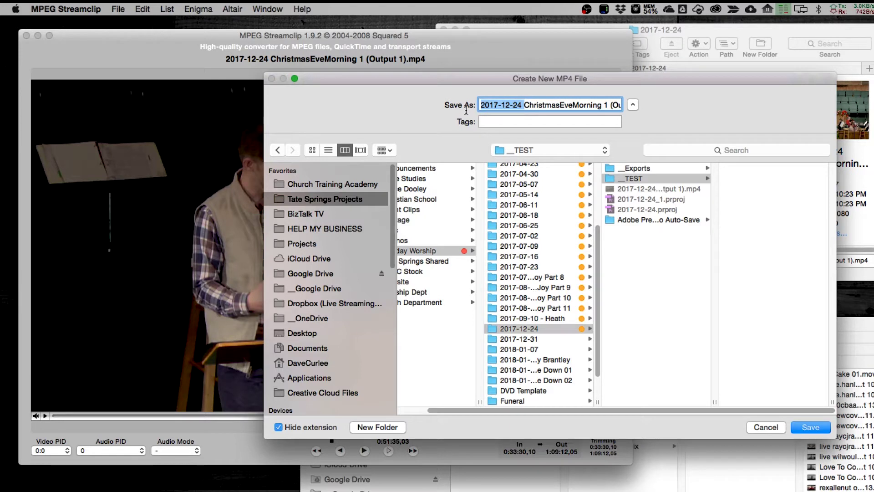
pyautogui.press('BackSpace')
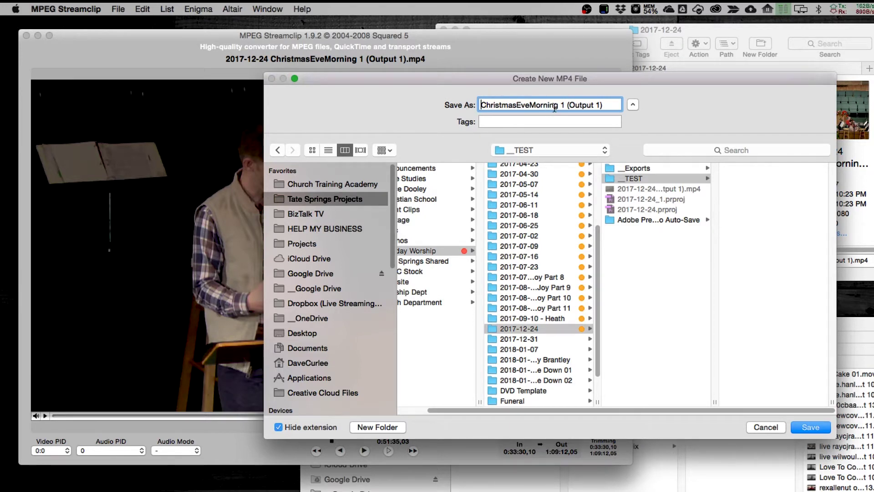
pyautogui.moveTo(560, 105); pyautogui.dragTo(612, 106)
pyautogui.press('BackSpace')
pyautogui.write('SERMON')
pyautogui.click(278, 427)
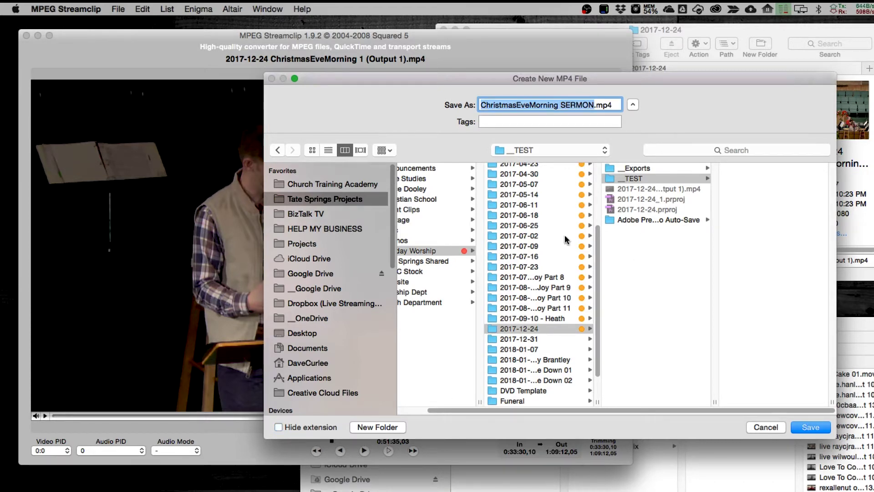
pyautogui.click(809, 426)
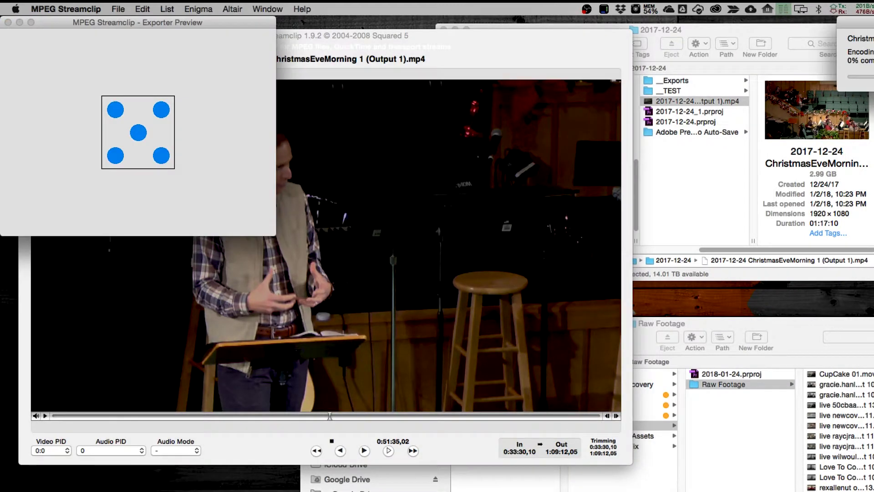
pyautogui.moveTo(870, 23); pyautogui.dragTo(348, 27)
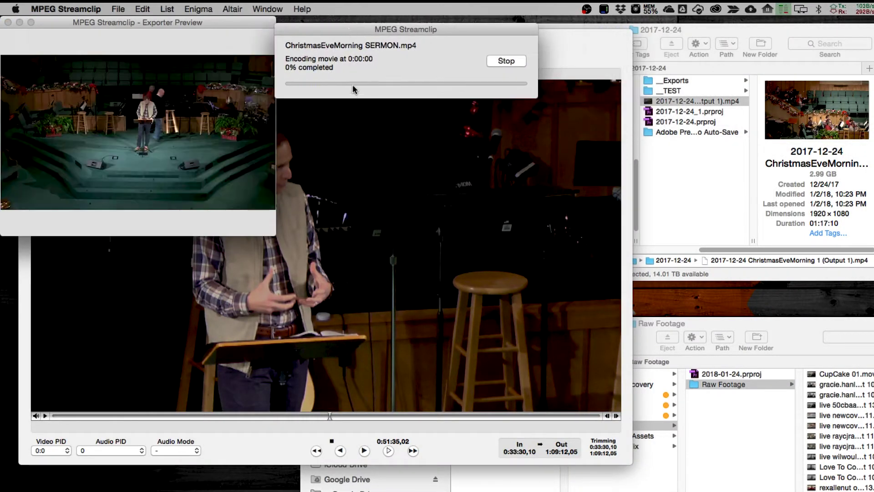
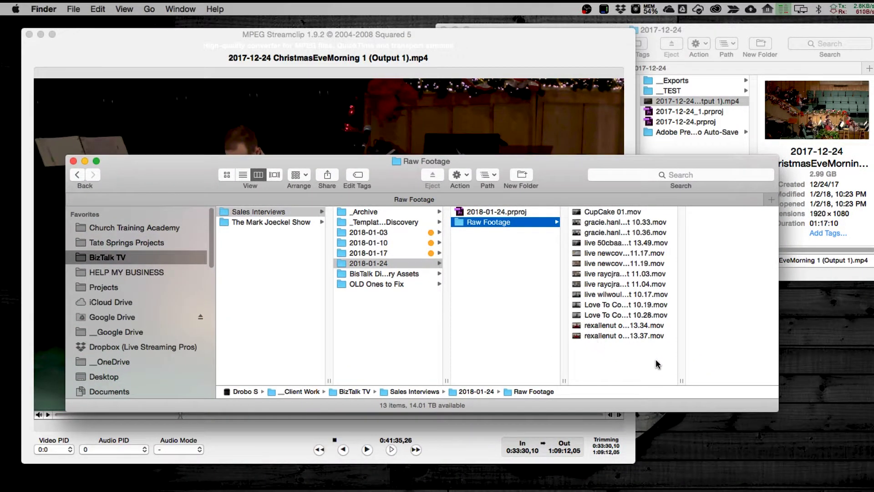
# - Widen the Raw Footage file column in Finder and preview the CupCake 01.mov clip
pyautogui.moveTo(681, 381); pyautogui.dragTo(723, 381)
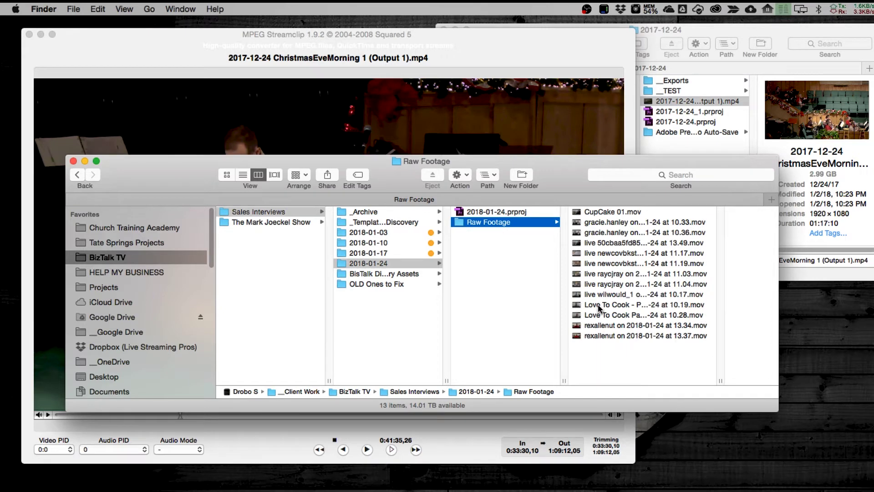
pyautogui.click(600, 213)
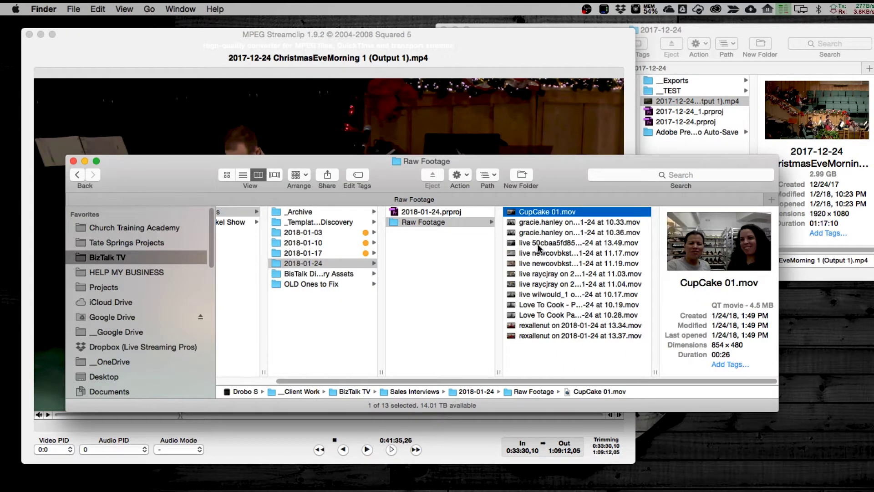
pyautogui.press('space')
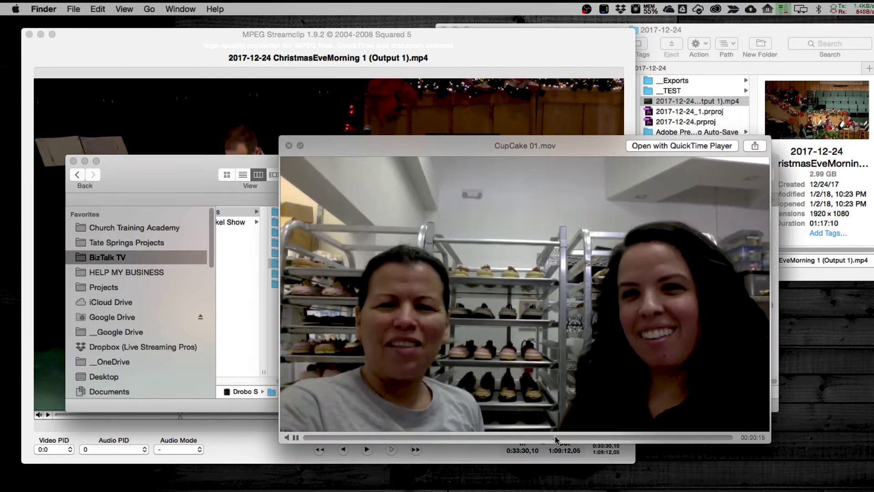
pyautogui.press('space')
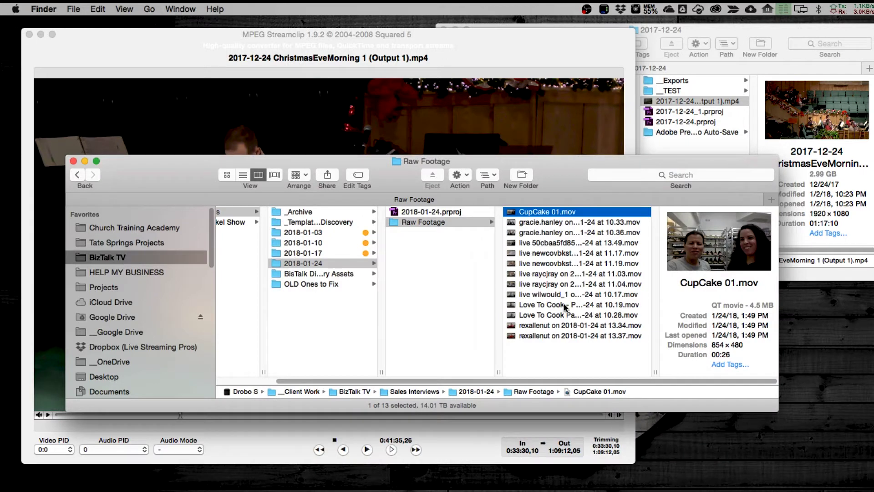
# - Open CupCake 01.mov in Media-Info and examine the video stream's frame rate and other properties
pyautogui.rightClick(510, 212)
pyautogui.moveTo(534, 228)
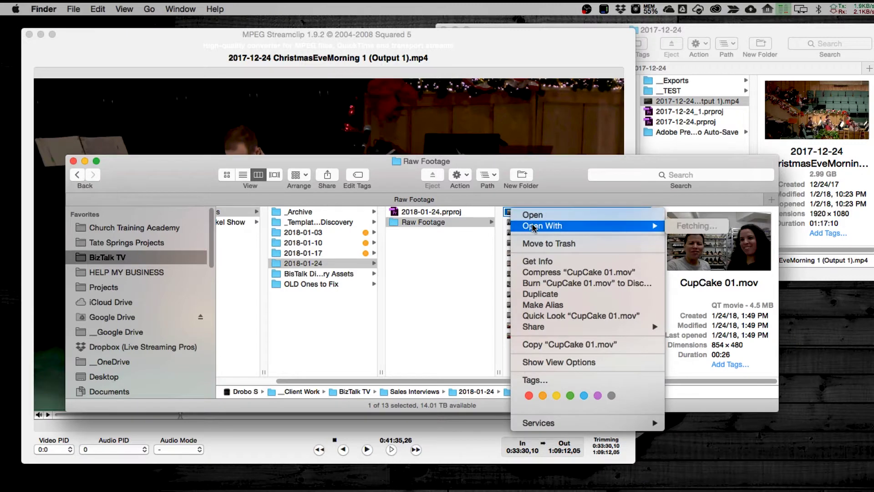
pyautogui.moveTo(644, 227)
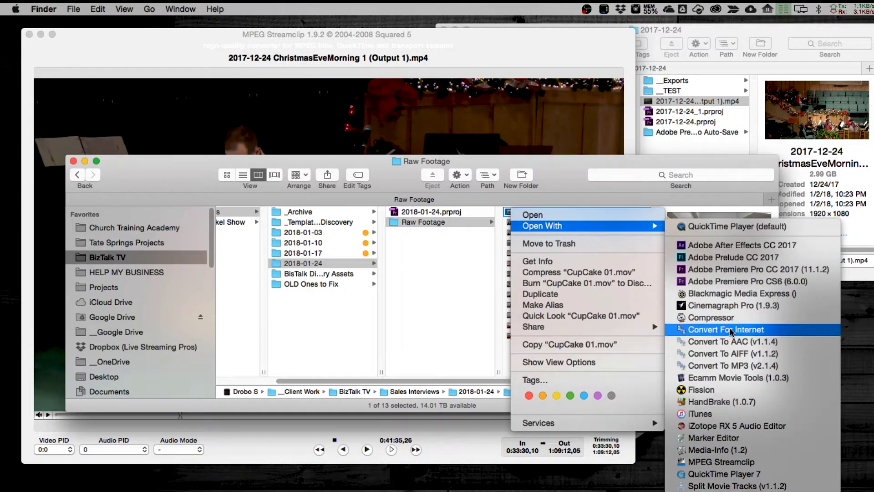
pyautogui.click(728, 449)
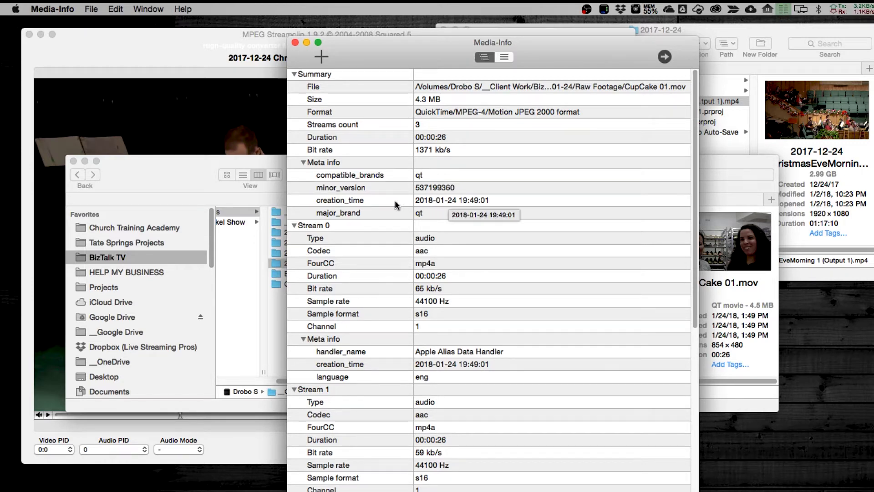
pyautogui.scroll(-10, 452, 357)
pyautogui.scroll(-1, 419, 362)
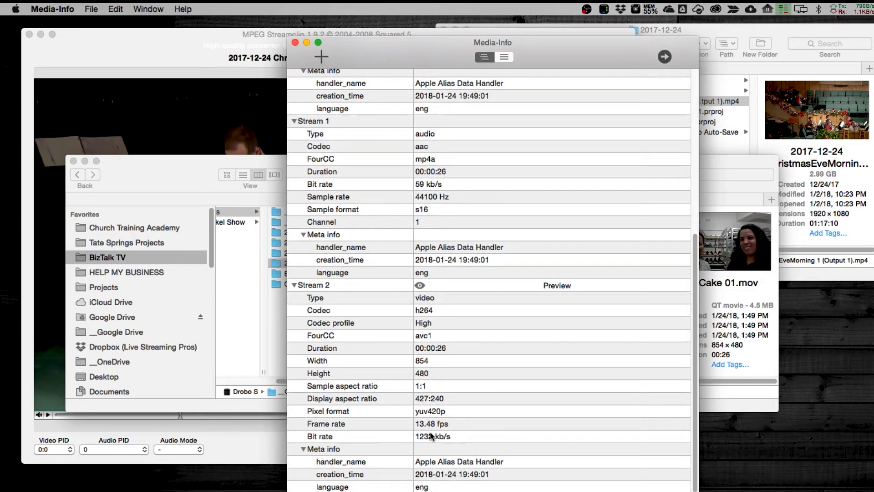
pyautogui.click(335, 425)
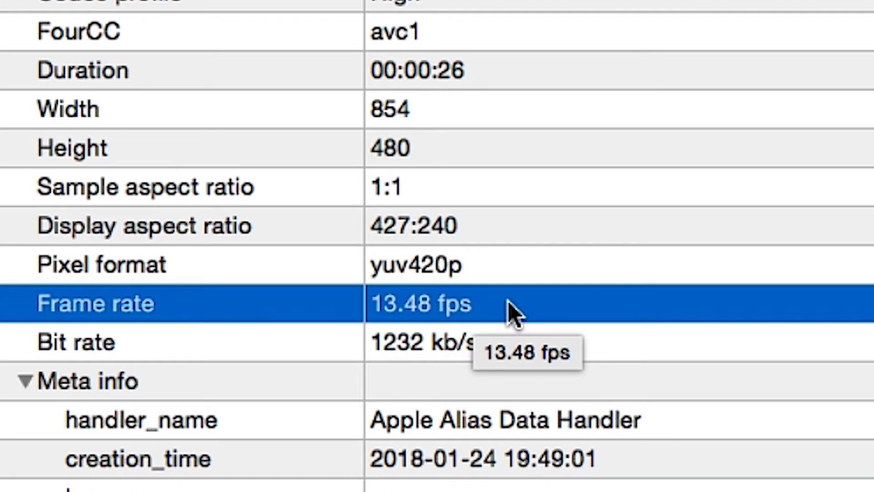
pyautogui.scroll(5, 508, 302)
pyautogui.scroll(-5, 508, 302)
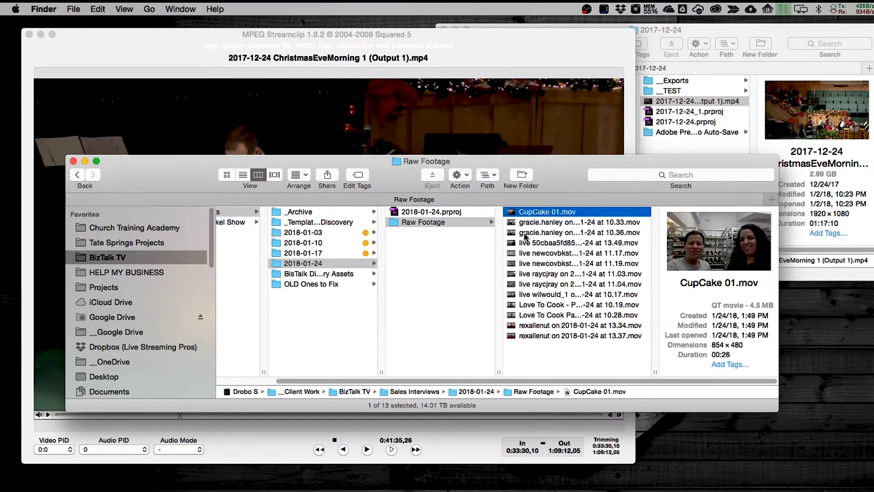
# - Inspect the video stream details of the Raw Footage clip recorded at 10.36 in Media-Info, and close the report
pyautogui.click(525, 233)
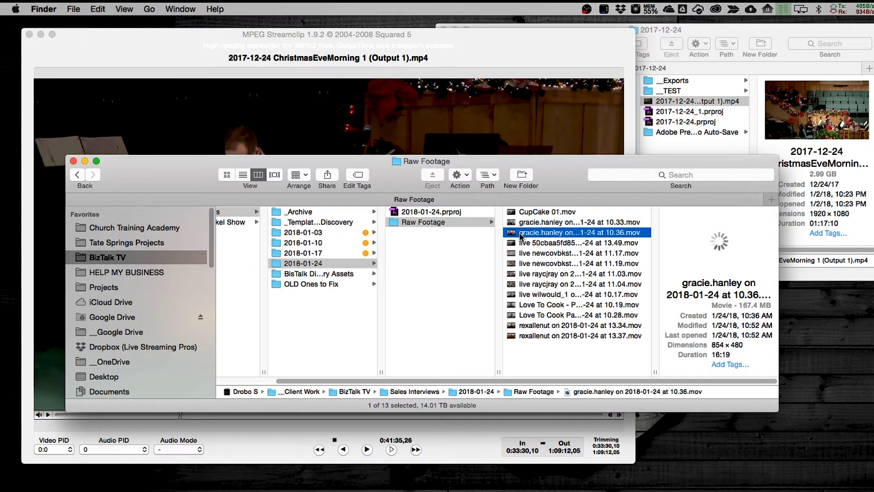
pyautogui.rightClick(512, 234)
pyautogui.moveTo(537, 249)
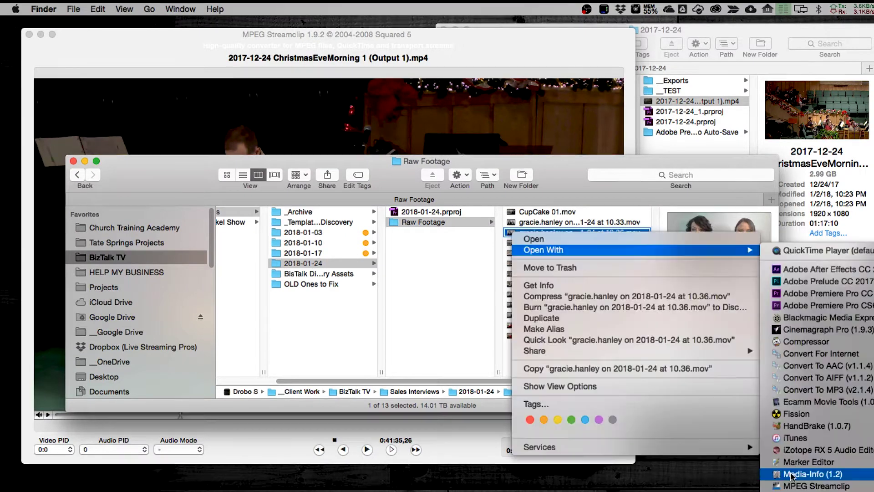
pyautogui.click(794, 472)
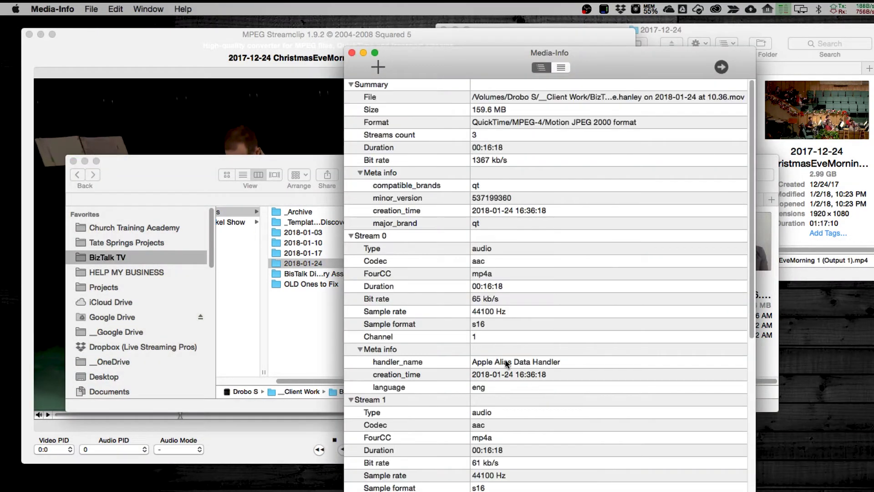
pyautogui.scroll(-10, 569, 364)
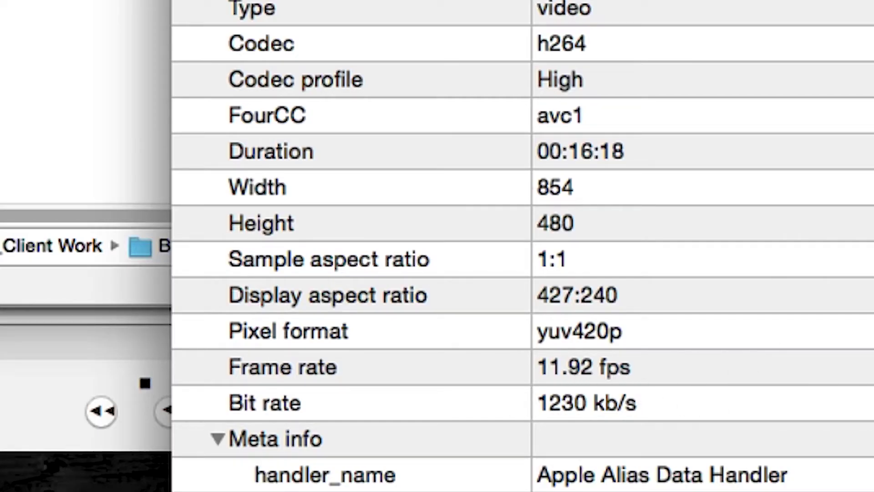
pyautogui.press('super+w')
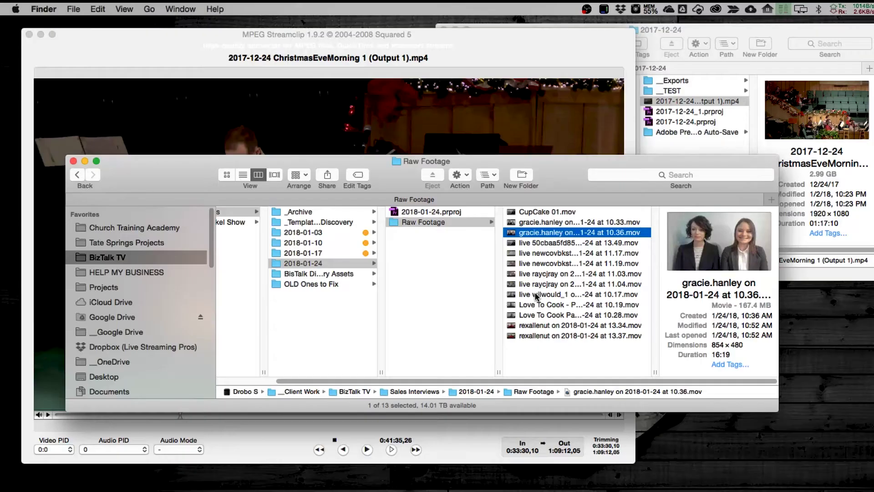
# - Check the video frame rate of the Raw Footage clip recorded at 10.17 in Media-Info
pyautogui.rightClick(535, 296)
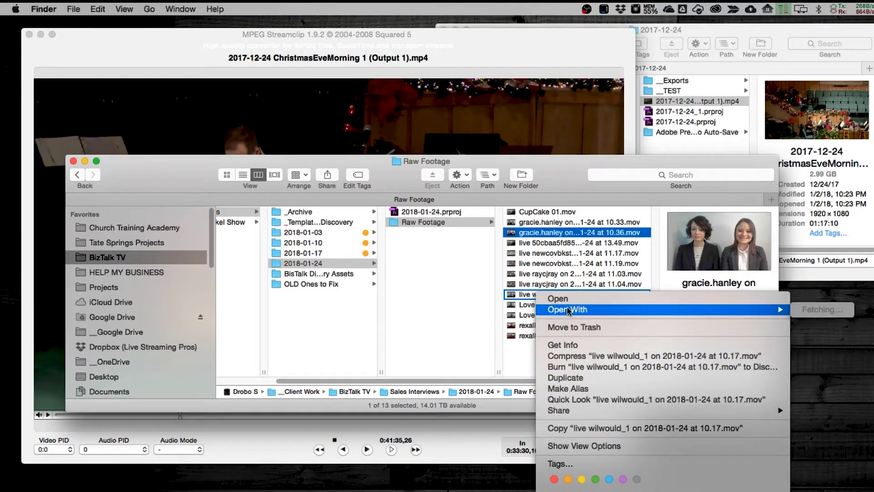
pyautogui.moveTo(756, 309)
pyautogui.press('Escape')
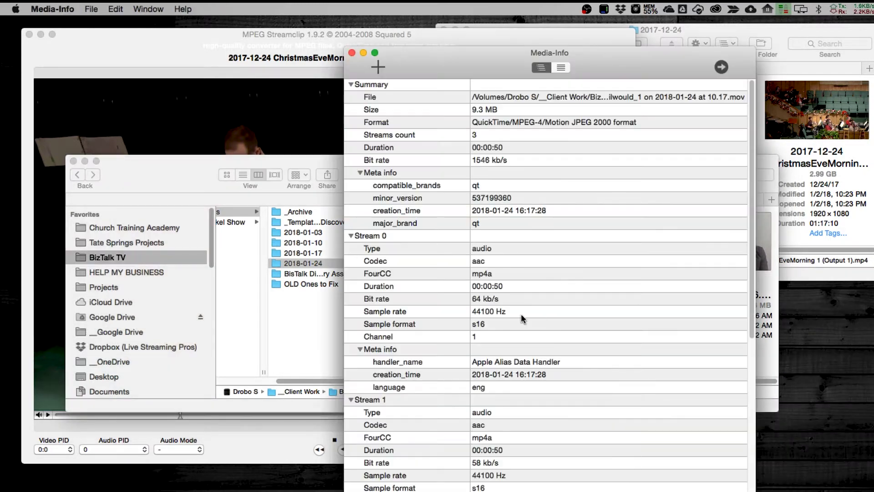
pyautogui.scroll(-5, 577, 341)
pyautogui.scroll(-5, 577, 341)
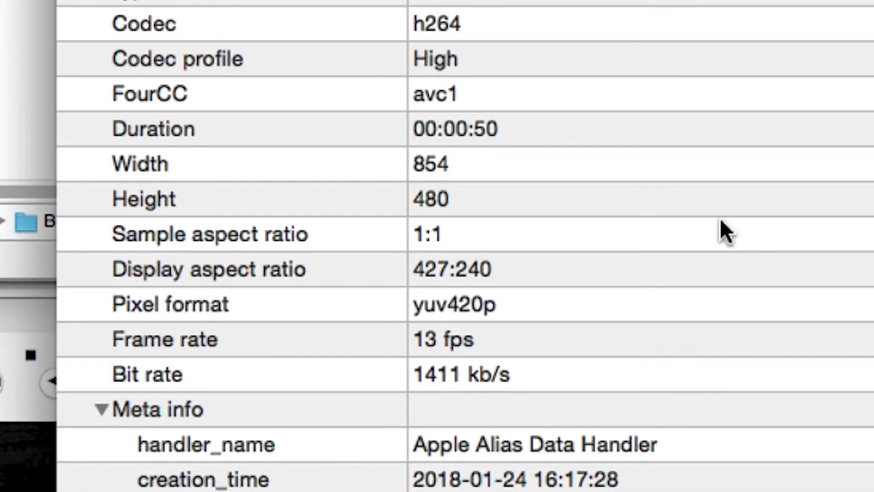
pyautogui.click(483, 348)
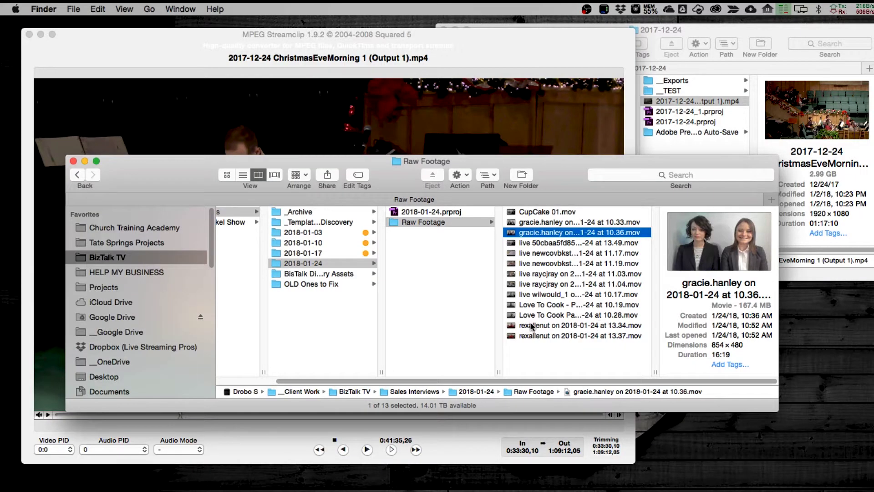
# - Open the Raw Footage clip recorded at 13.34 in Media-Info and review its stream properties
pyautogui.rightClick(532, 324)
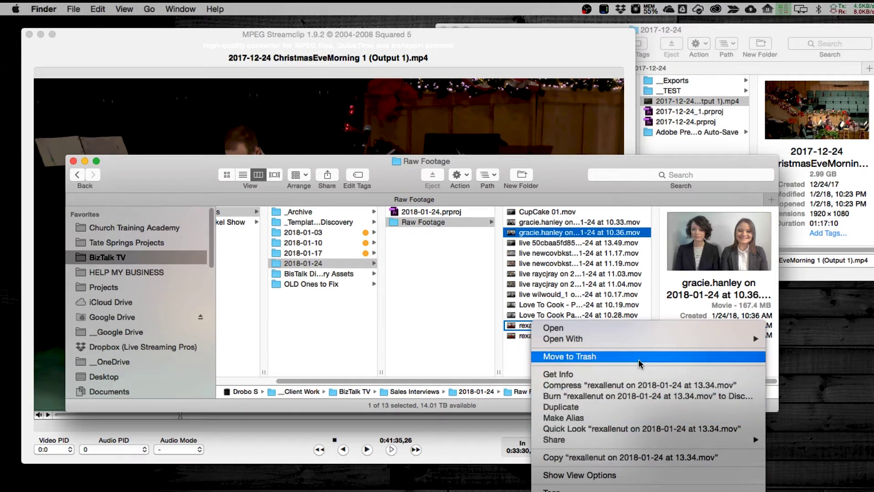
pyautogui.click(810, 488)
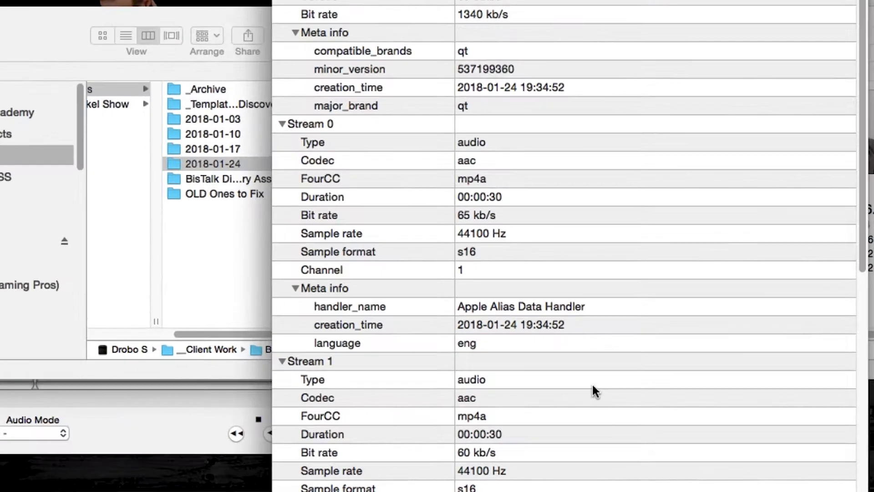
pyautogui.scroll(-5, 551, 418)
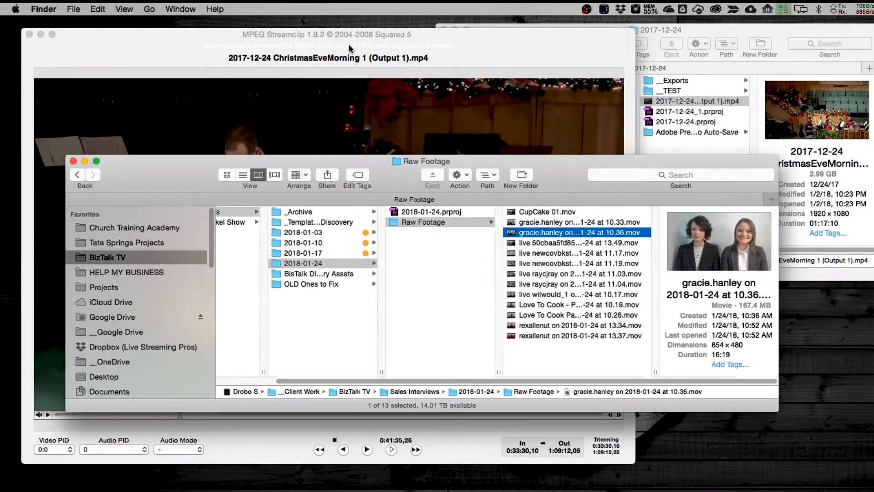
# - Create a new folder named 30FPS inside the 2018-01-24 project folder, alongside Raw Footage
pyautogui.click(348, 54)
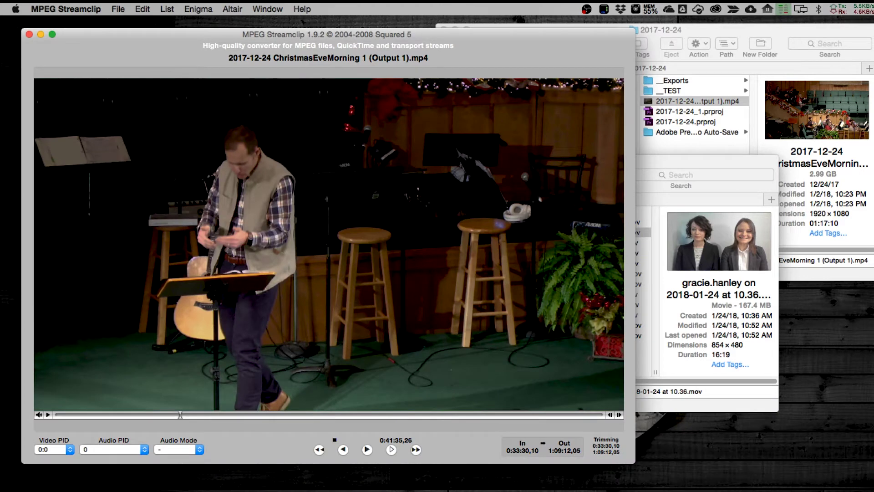
pyautogui.moveTo(657, 164); pyautogui.dragTo(695, 184)
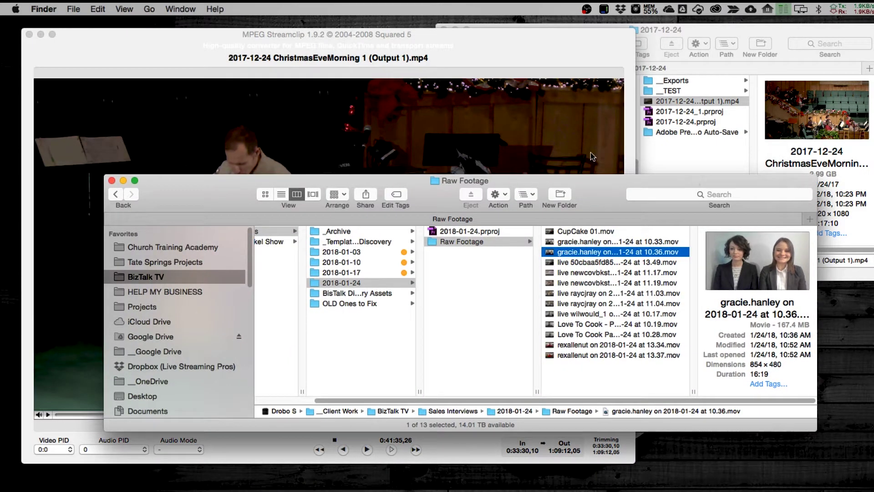
pyautogui.rightClick(460, 284)
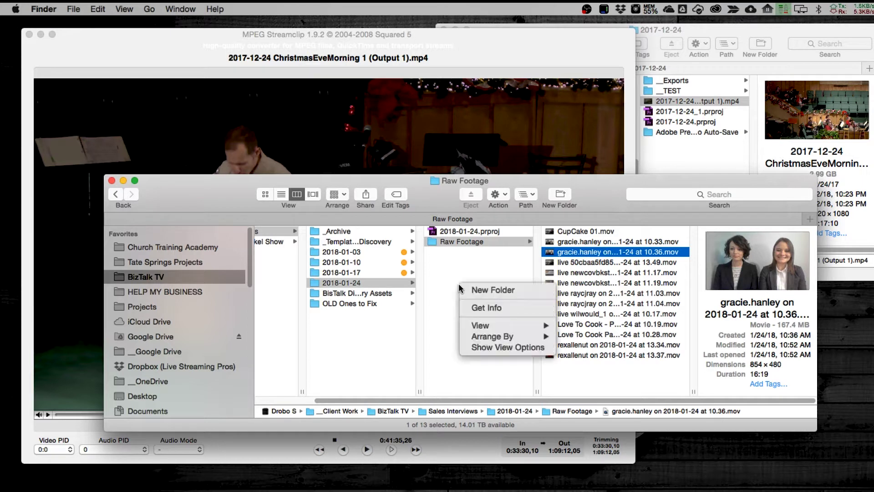
pyautogui.click(454, 276)
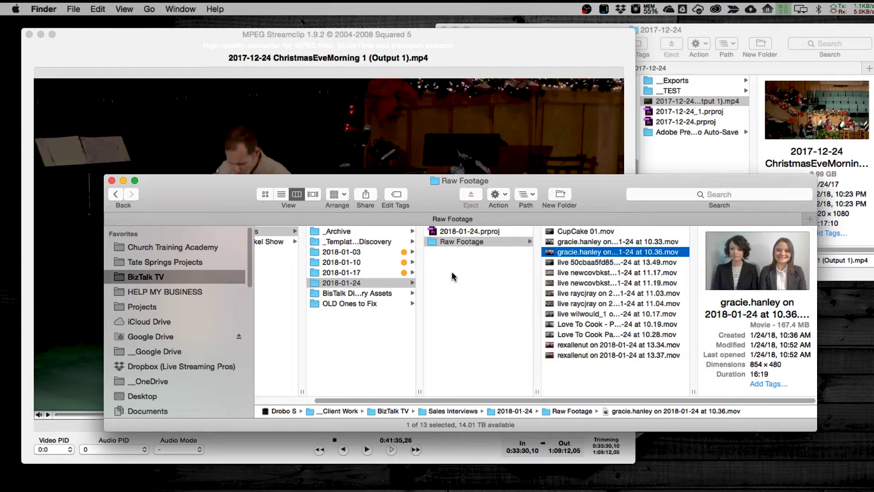
pyautogui.click(460, 264)
pyautogui.rightClick(460, 258)
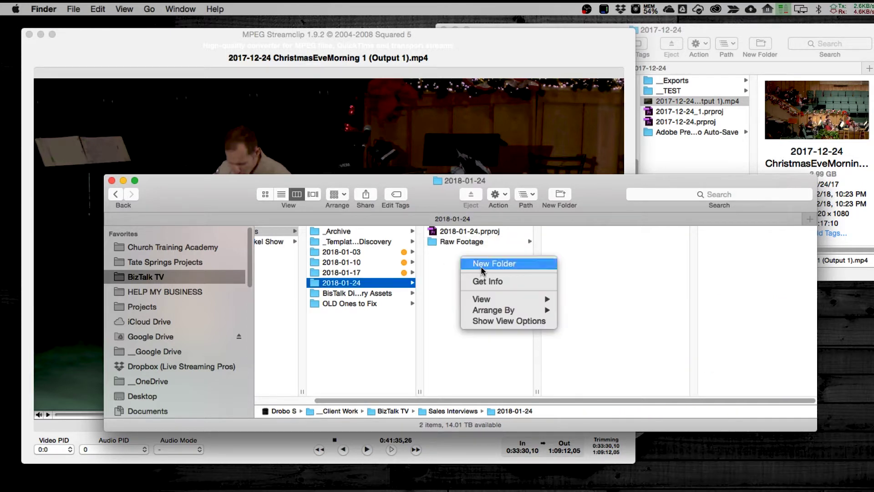
pyautogui.click(481, 266)
pyautogui.write('30FPS')
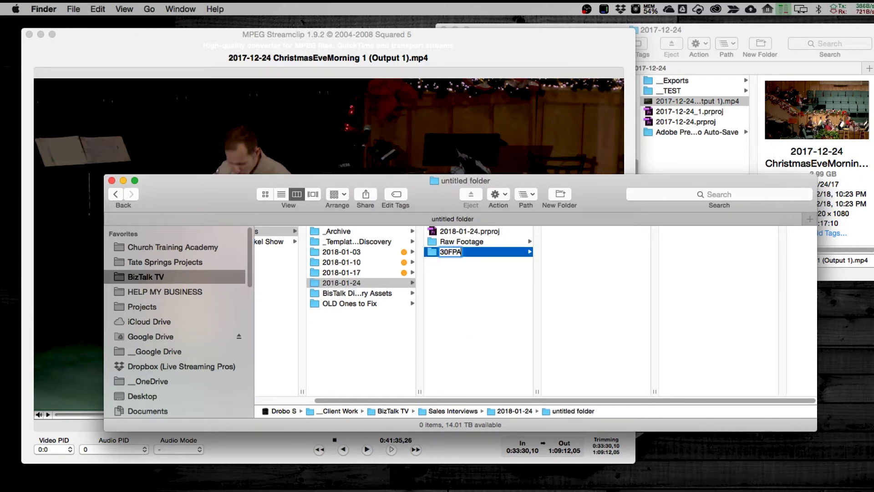
pyautogui.press('Return')
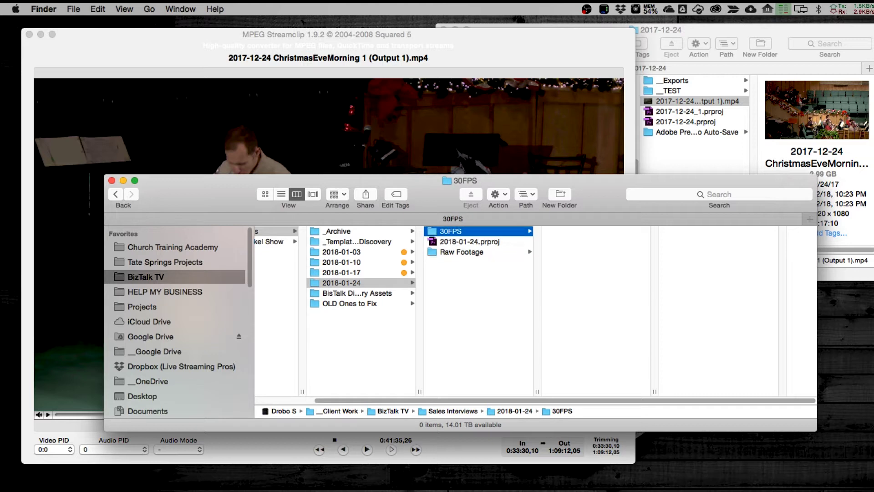
# - Browse the Raw Footage folder and preview several of its interview clips
pyautogui.click(451, 252)
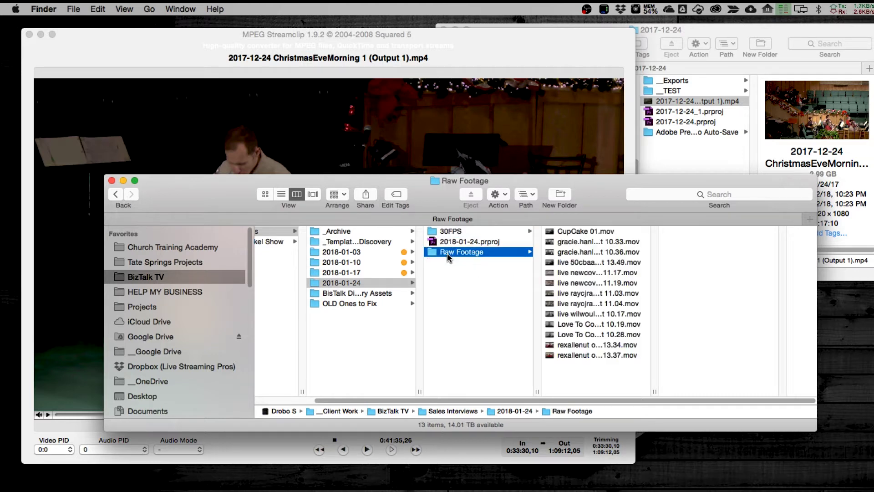
pyautogui.click(610, 232)
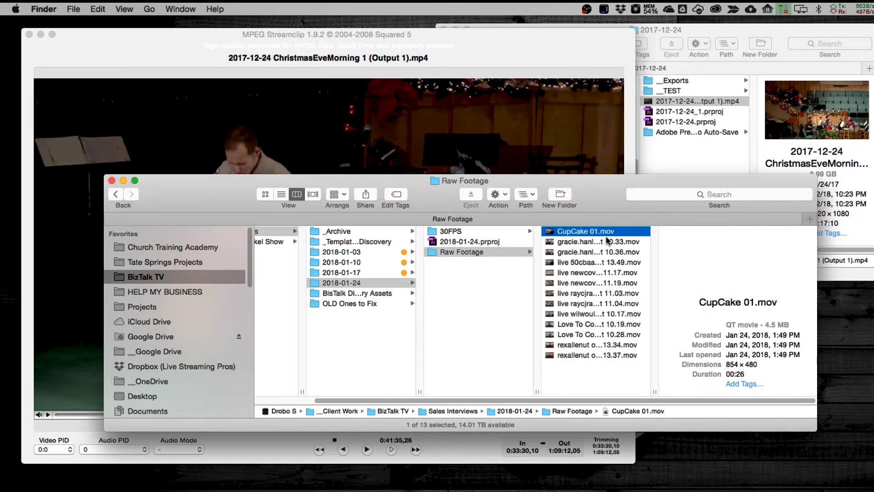
pyautogui.click(603, 242)
pyautogui.click(604, 252)
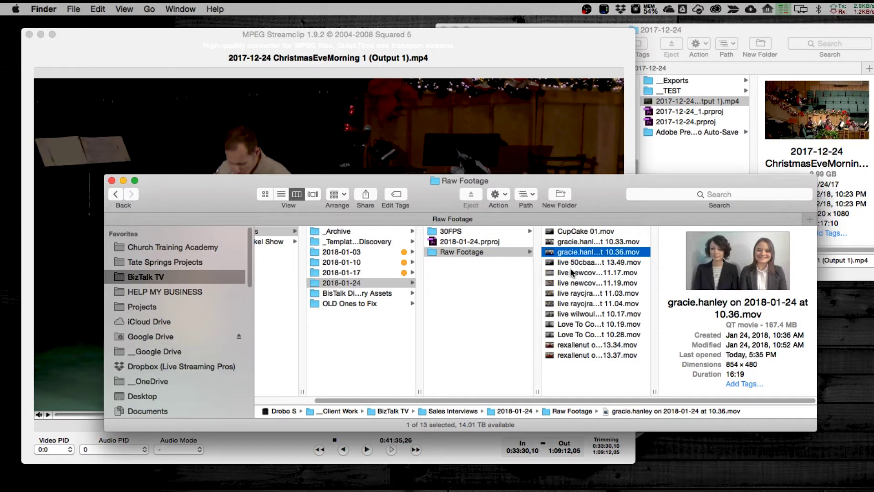
pyautogui.click(573, 283)
pyautogui.click(573, 293)
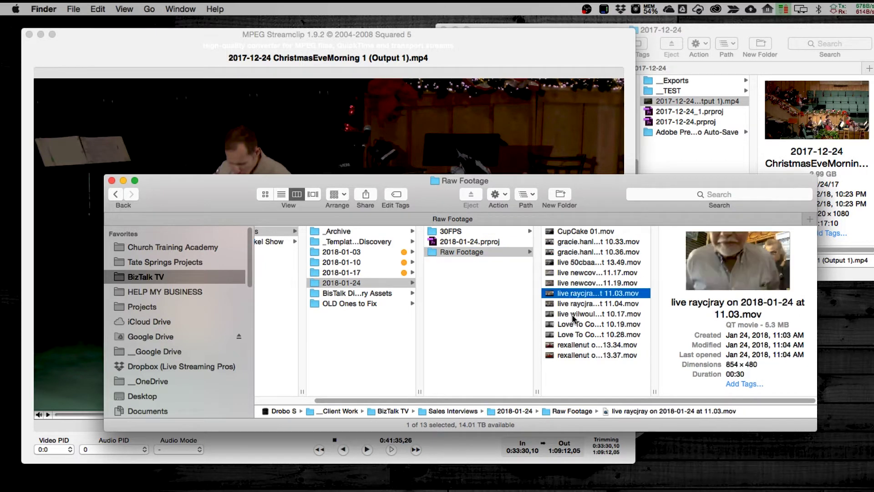
pyautogui.click(572, 313)
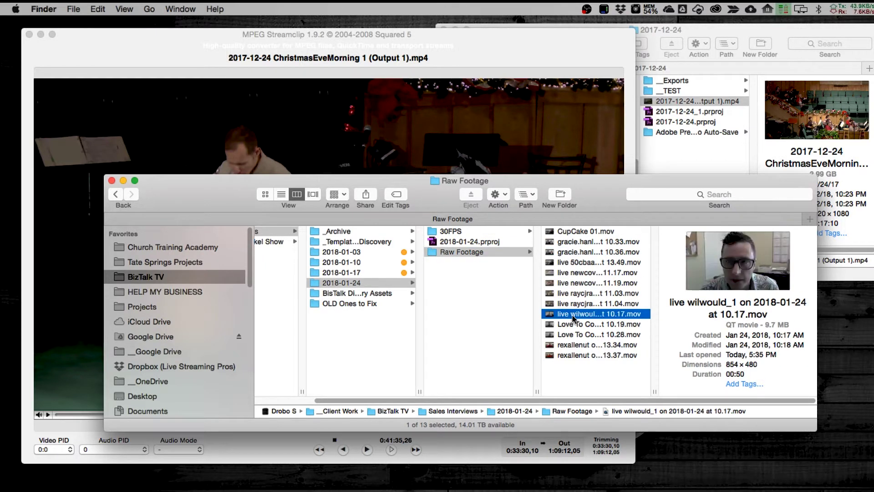
# - Switch to MPEG Streamclip and open the Batch List, keeping the Raw Footage folder accessible beside it
pyautogui.moveTo(430, 189); pyautogui.dragTo(487, 299)
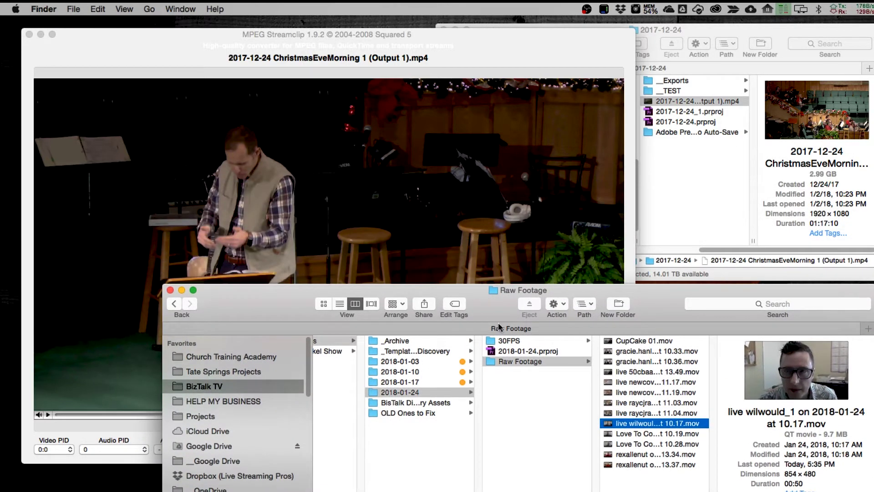
pyautogui.click(329, 56)
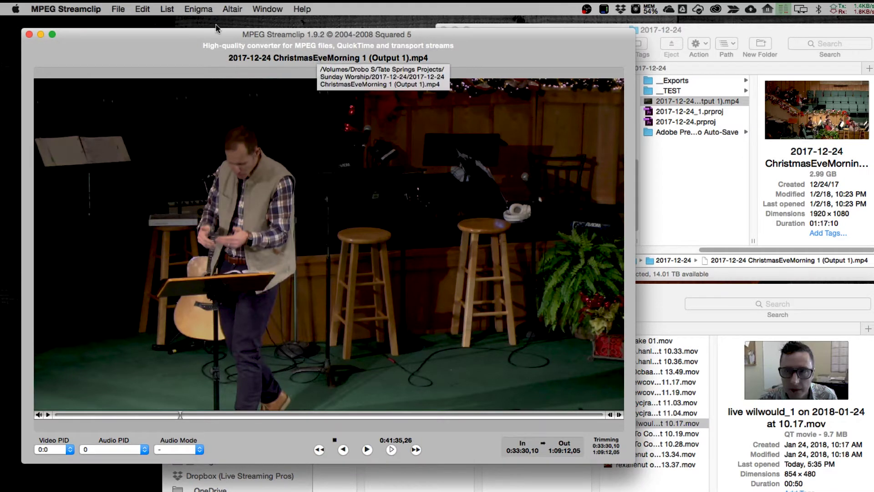
pyautogui.click(167, 9)
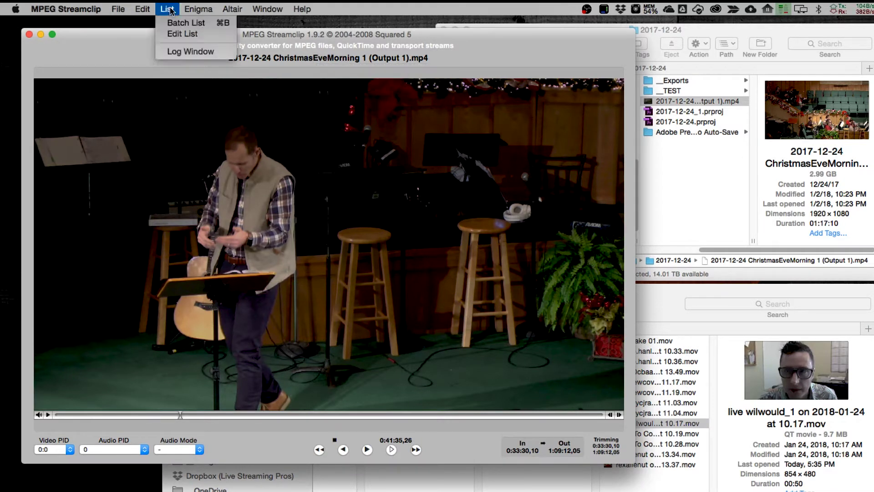
pyautogui.click(176, 26)
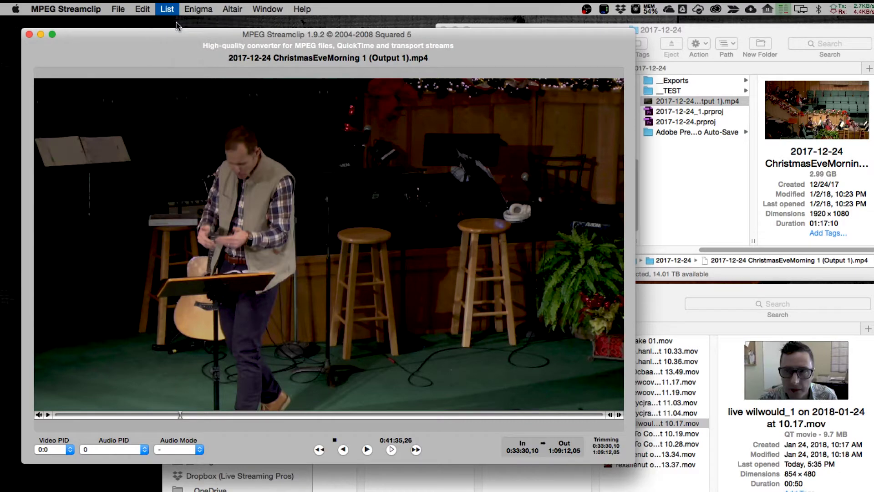
pyautogui.moveTo(427, 114); pyautogui.dragTo(273, 30)
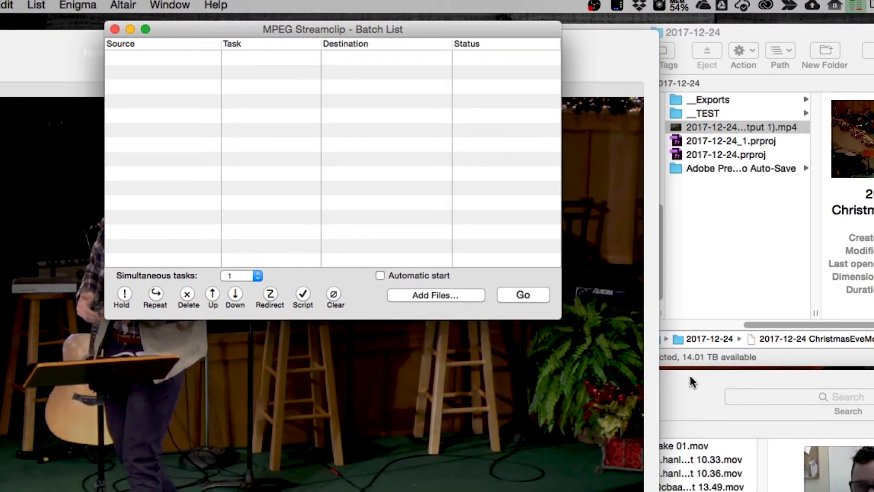
# - Select the clips in the Raw Footage folder and add them to the Batch List
pyautogui.click(689, 376)
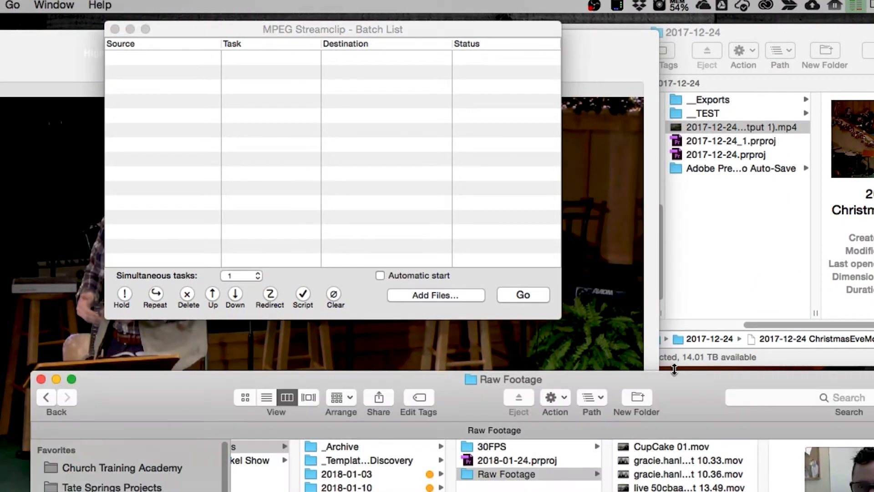
pyautogui.moveTo(722, 446); pyautogui.dragTo(724, 491)
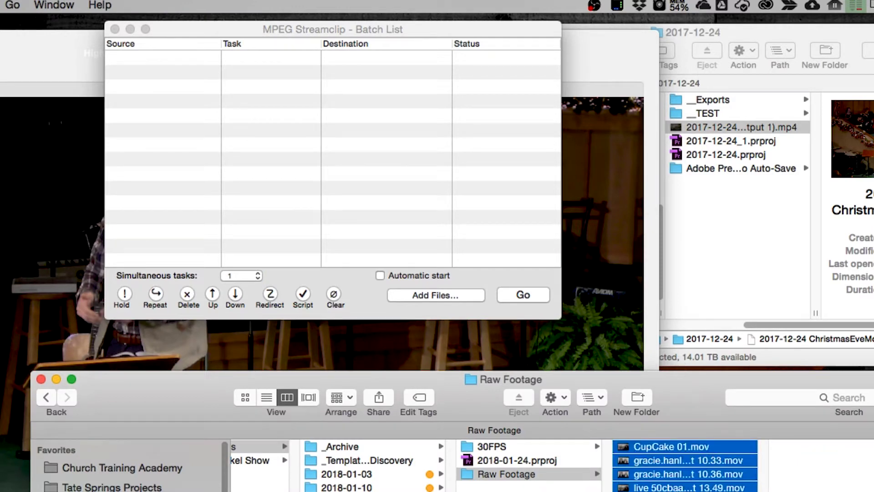
pyautogui.moveTo(657, 444); pyautogui.dragTo(274, 121)
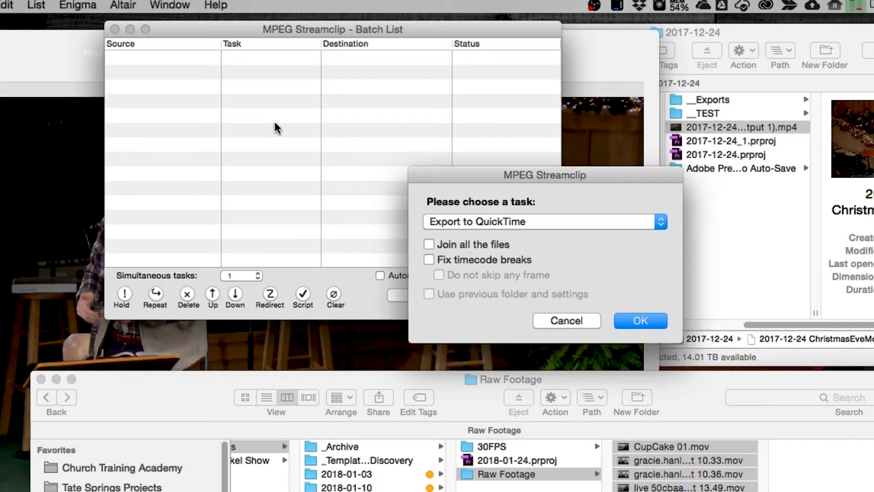
# - Choose Export to QuickTime as the batch task and confirm it, without joining the files
pyautogui.moveTo(498, 176); pyautogui.dragTo(186, 119)
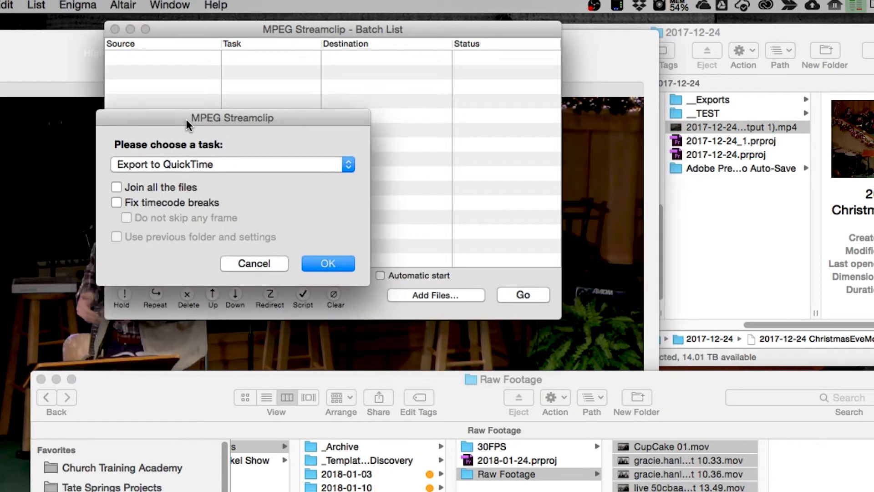
pyautogui.click(189, 163)
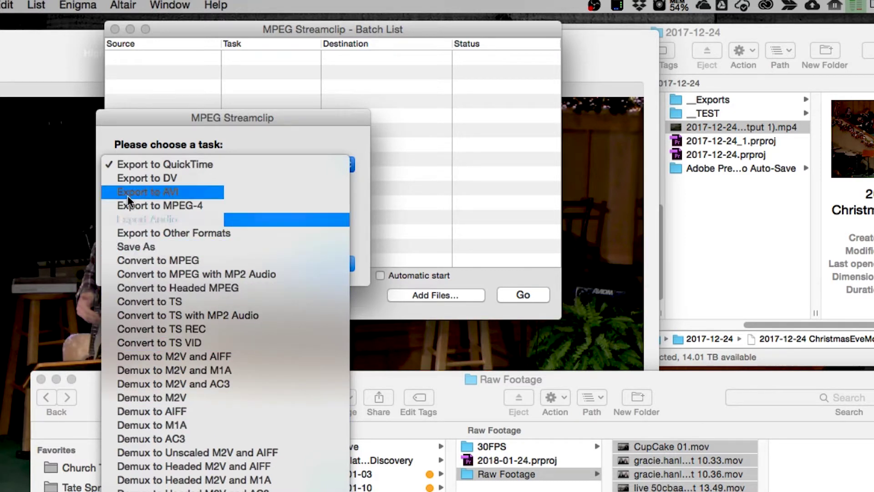
pyautogui.click(153, 164)
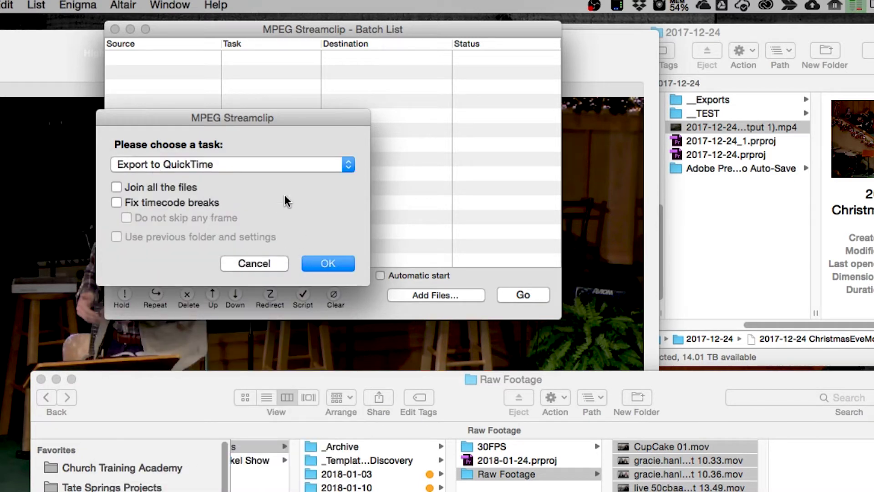
pyautogui.click(329, 264)
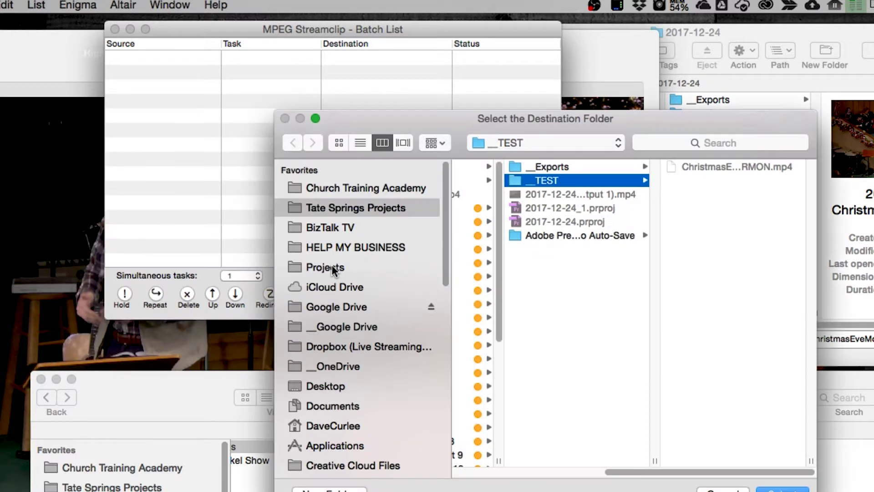
# - Set the batch destination to the 30FPS folder inside BizTalk TV's 2018-01-24 project folder
pyautogui.moveTo(436, 118); pyautogui.dragTo(139, 95)
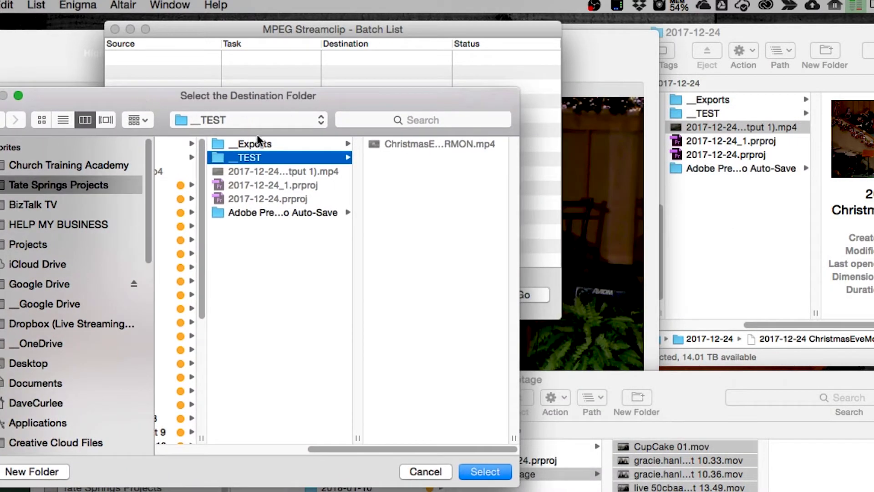
pyautogui.click(41, 204)
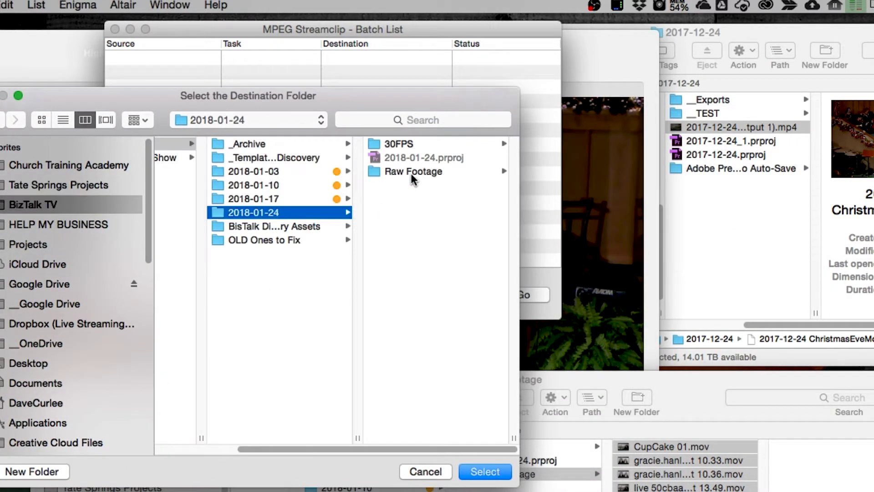
pyautogui.click(389, 144)
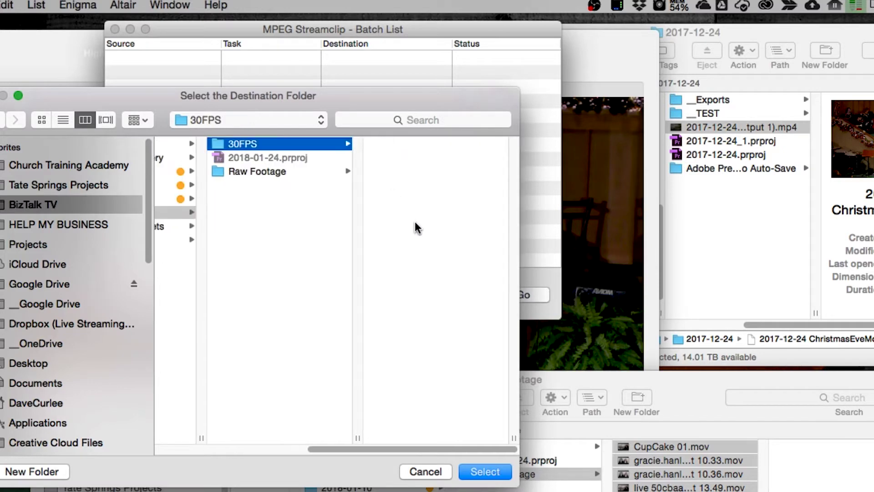
pyautogui.click(485, 476)
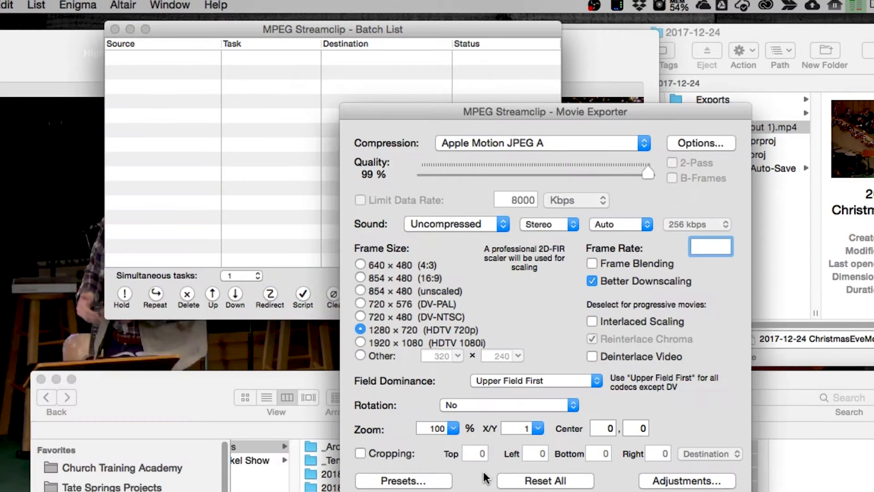
# - Set the movie exporter's compression to Apple ProRes 422
pyautogui.moveTo(445, 112); pyautogui.dragTo(199, 48)
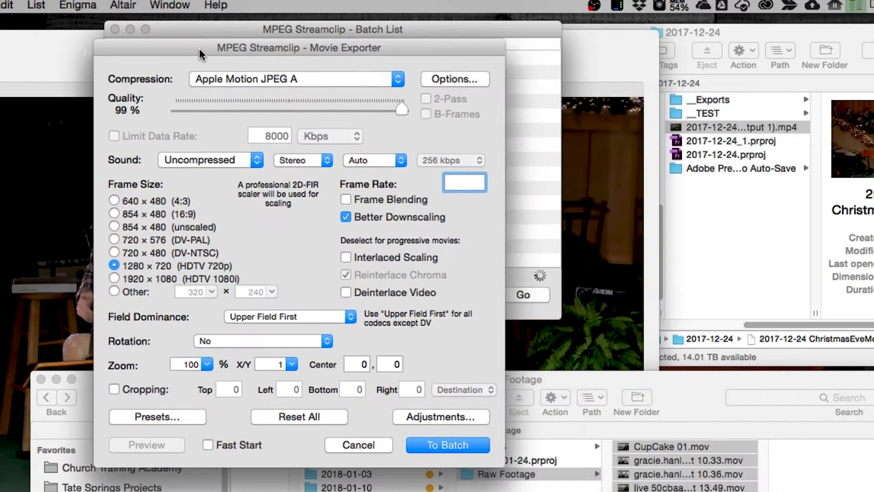
pyautogui.click(216, 75)
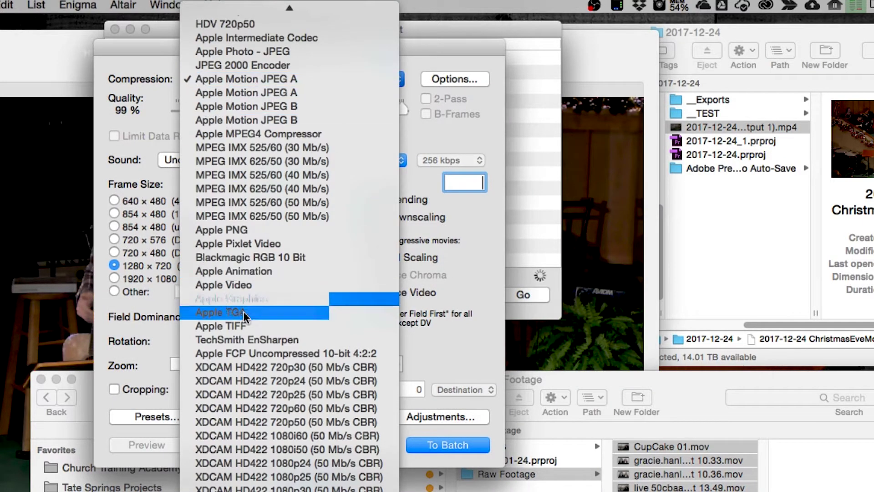
pyautogui.scroll(10, 248, 253)
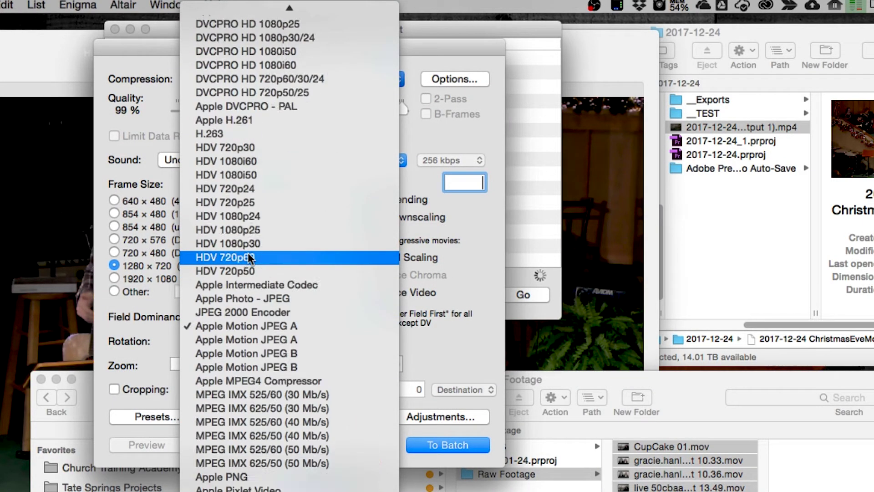
pyautogui.scroll(3, 248, 252)
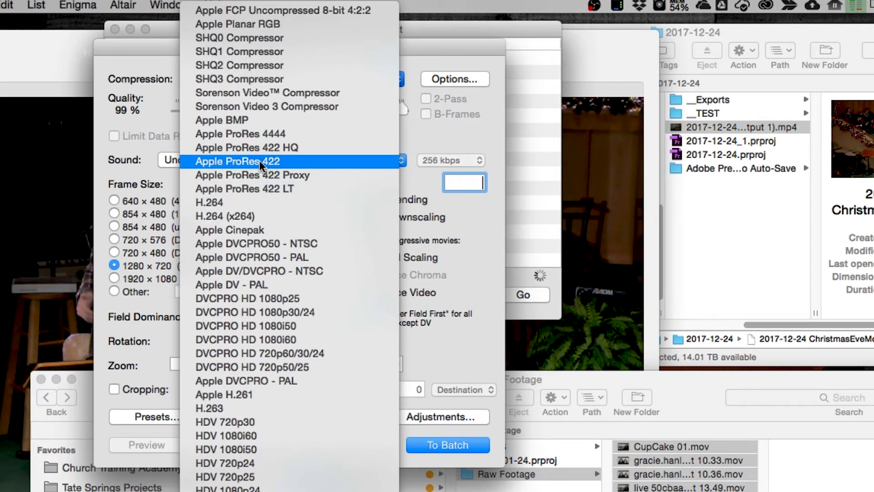
pyautogui.click(241, 161)
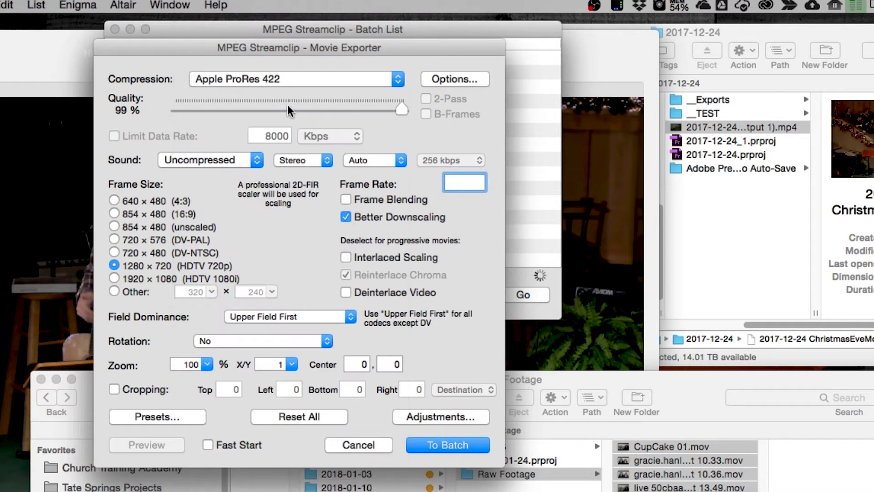
# - Keep Apple ProRes 422 compression with uncompressed sound and raise the export quality to 100%
pyautogui.click(313, 84)
pyautogui.scroll(-10, 288, 356)
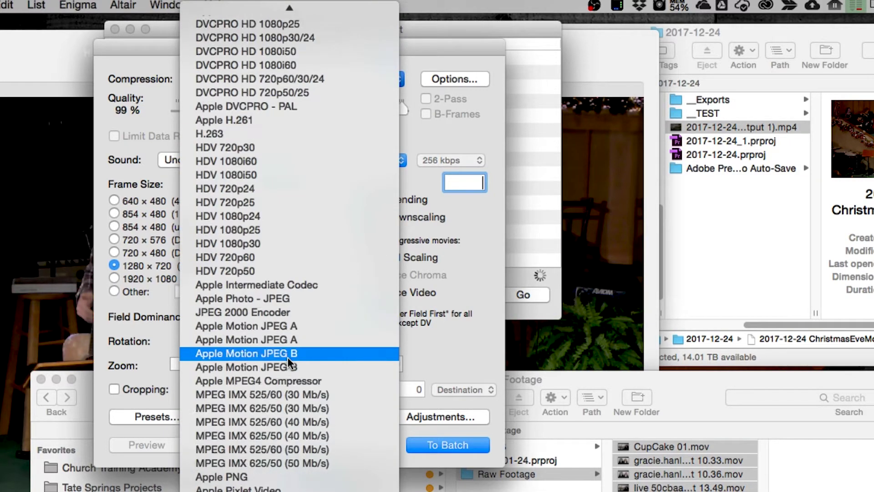
pyautogui.scroll(10, 287, 358)
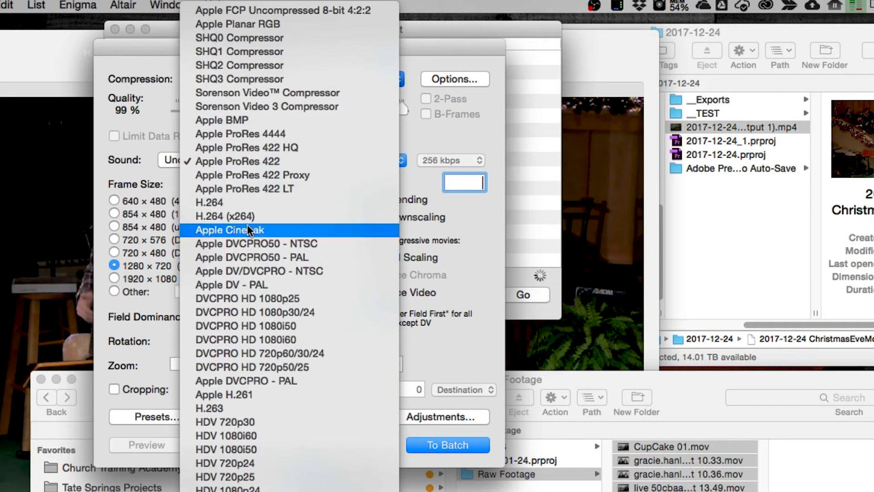
pyautogui.click(236, 162)
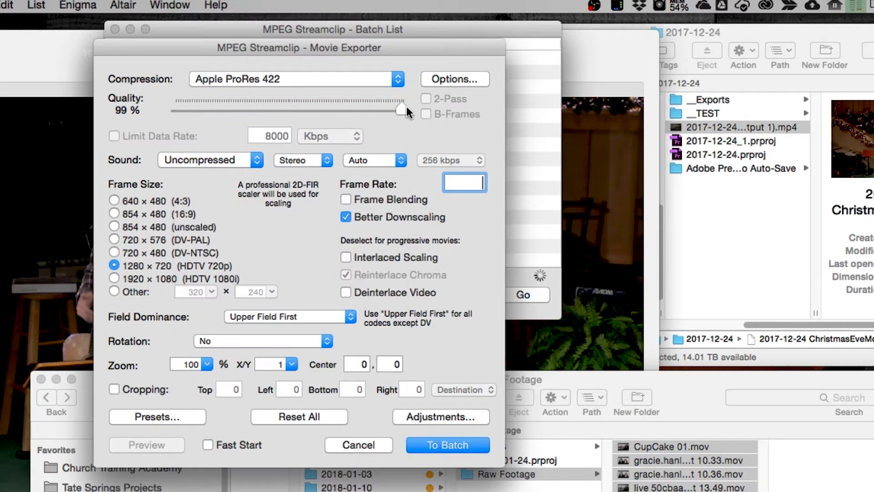
pyautogui.moveTo(381, 107); pyautogui.dragTo(408, 111)
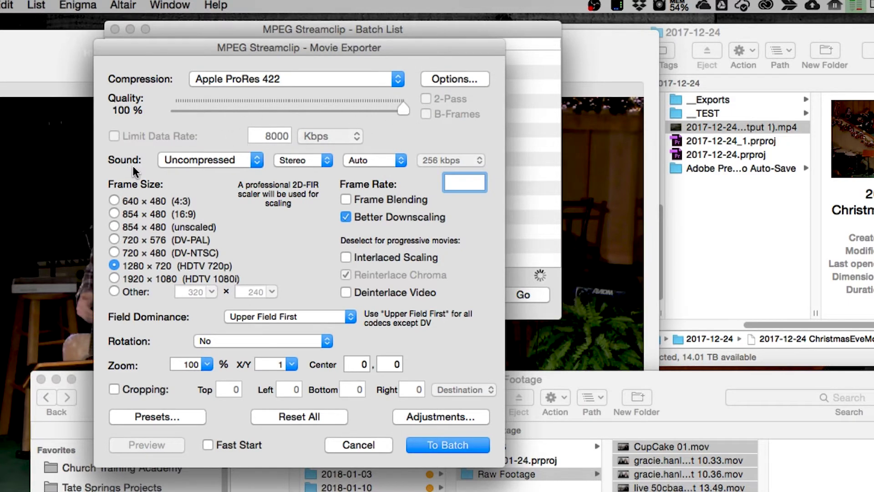
pyautogui.click(204, 160)
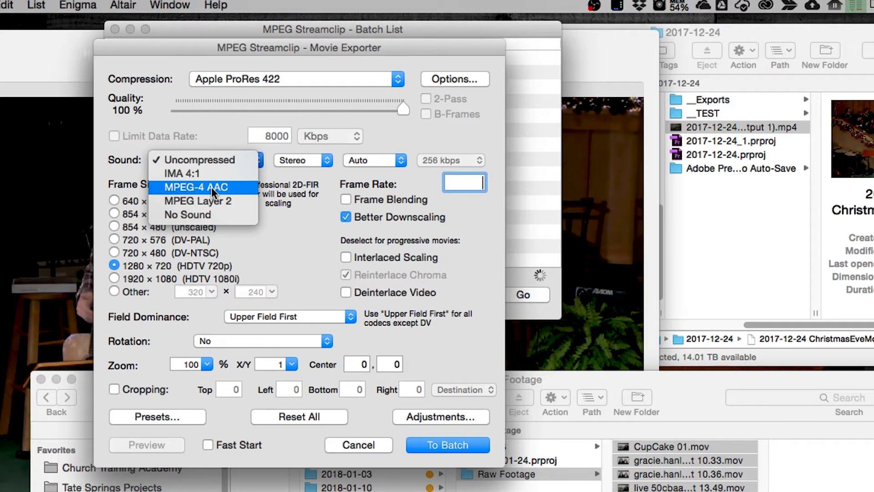
pyautogui.click(211, 159)
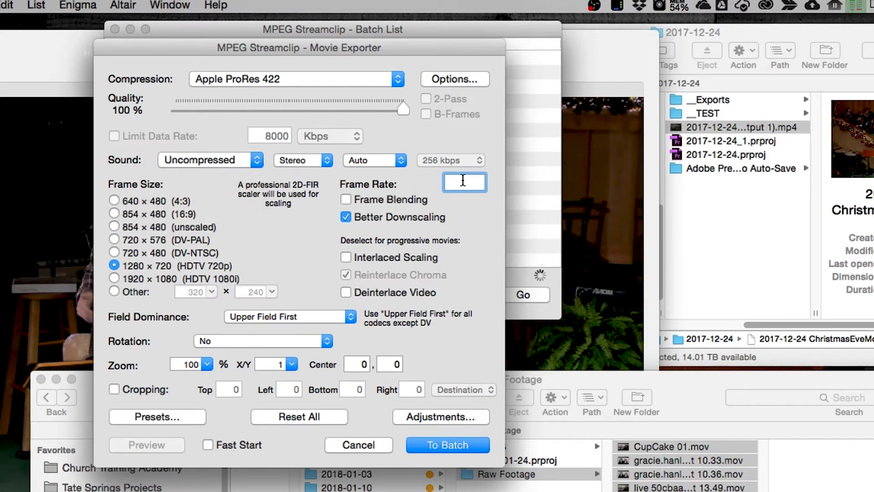
# - Set the frame rate to 30 and the frame size to 854 × 480 (unscaled), and send the export settings to the batch
pyautogui.write('30')
pyautogui.click(114, 227)
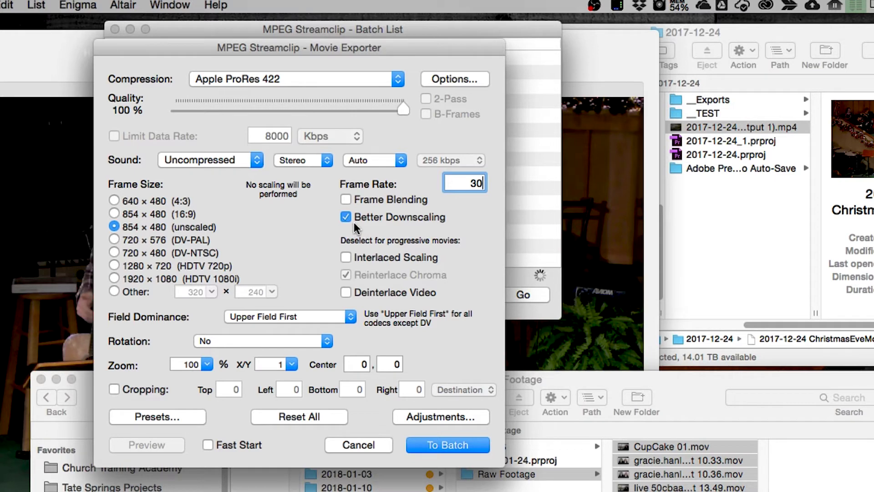
pyautogui.click(432, 444)
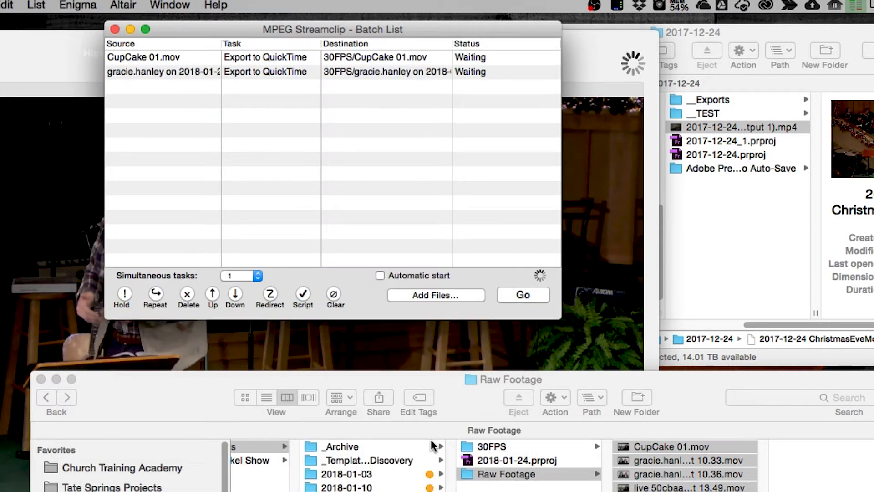
# - Start the batch conversion and select the converted CupCake 01.mov in Finder's 30FPS folder
pyautogui.click(516, 294)
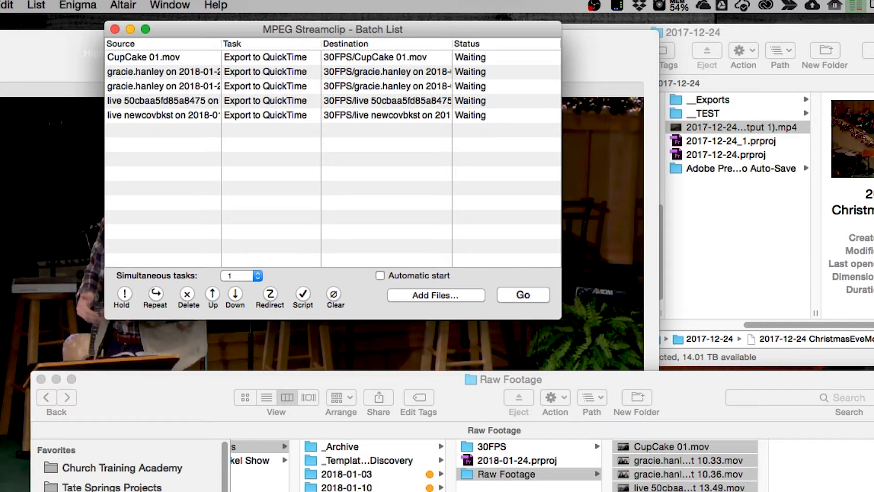
pyautogui.press('super+Tab')
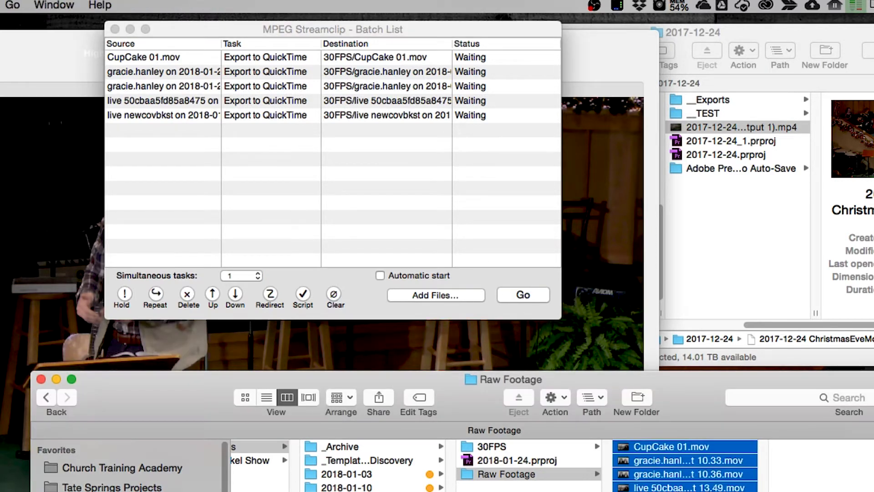
pyautogui.moveTo(674, 491)
pyautogui.mouseDown()
pyautogui.moveTo(398, 212)
pyautogui.moveTo(580, 469)
pyautogui.moveTo(673, 491)
pyautogui.mouseUp()
pyautogui.click(437, 189)
pyautogui.click(523, 295)
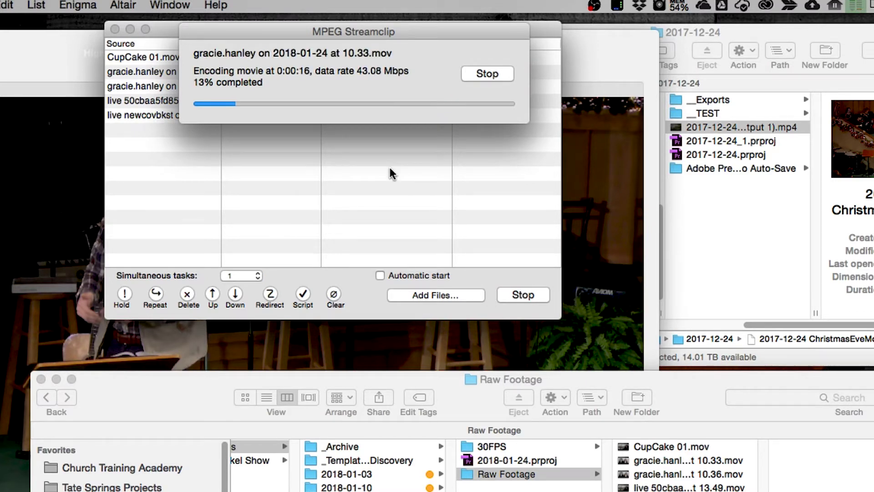
pyautogui.click(481, 445)
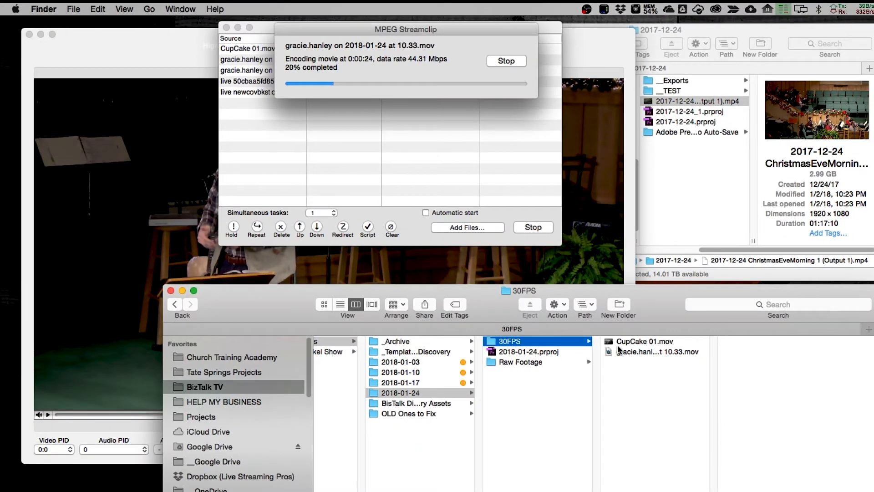
pyautogui.click(628, 343)
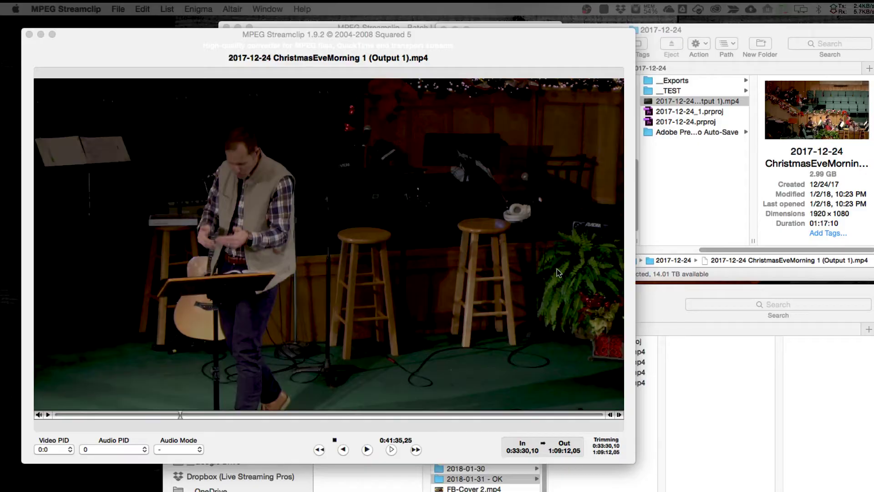
# - Examine the 30 January 2018 capture clips in Finder's 2018-01-31 - OK folder, widening the file name column
pyautogui.click(693, 383)
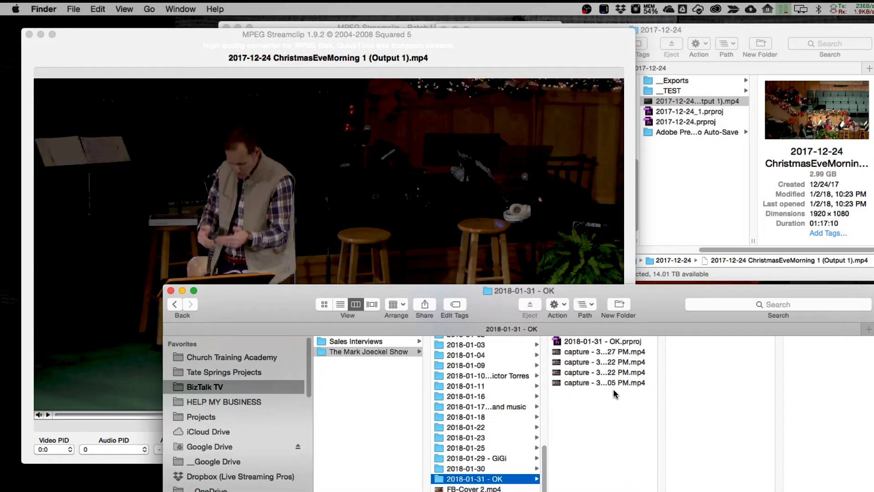
pyautogui.moveTo(564, 290); pyautogui.dragTo(572, 299)
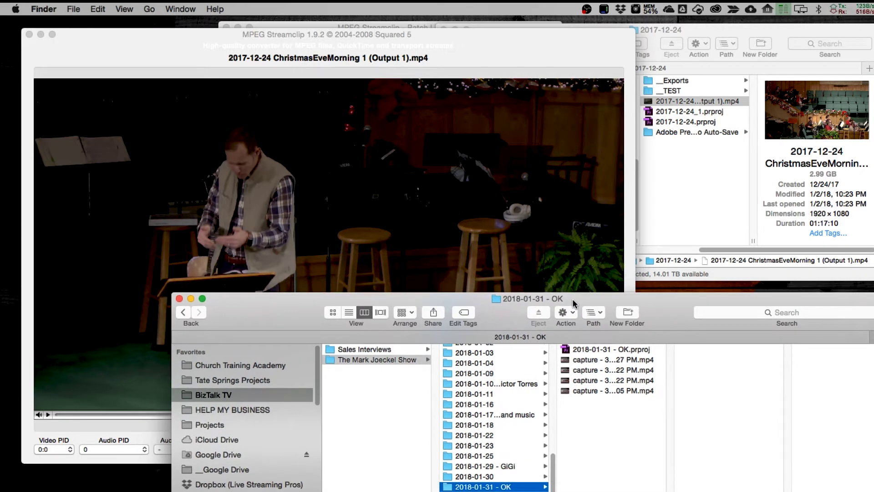
pyautogui.moveTo(665, 489); pyautogui.dragTo(754, 490)
pyautogui.click(592, 370)
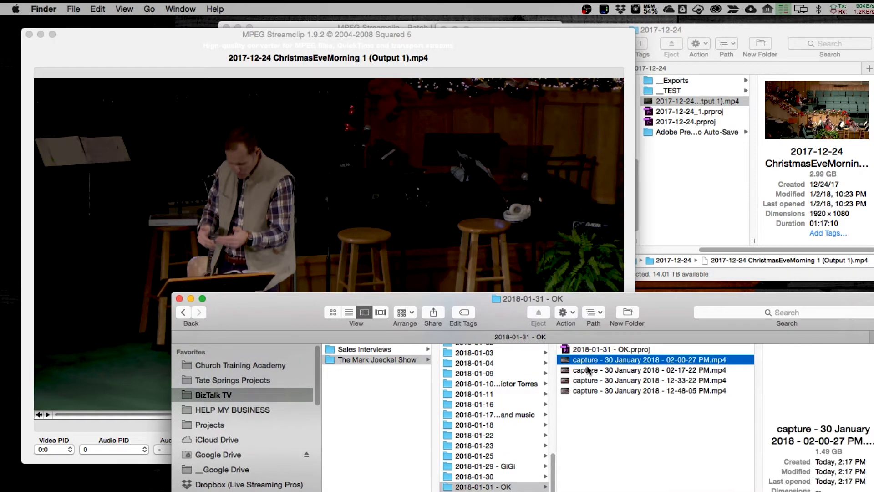
pyautogui.click(592, 382)
pyautogui.click(592, 390)
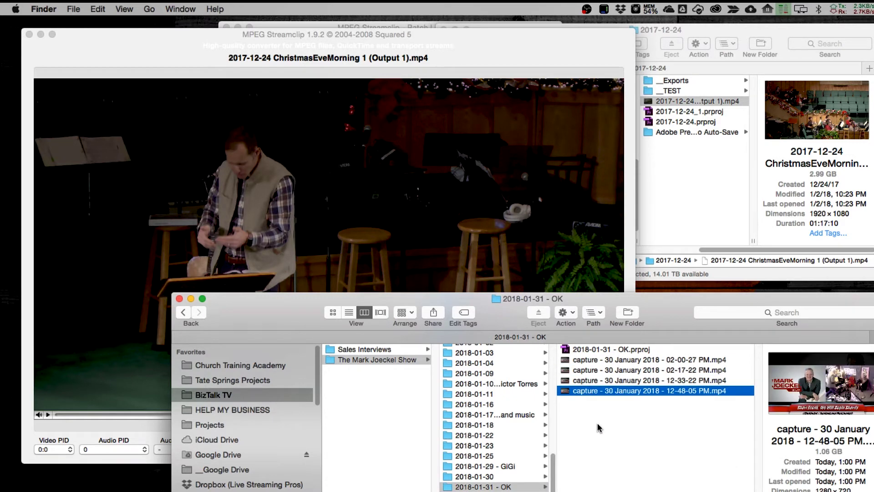
pyautogui.click(584, 359)
# - Return to MPEG Streamclip, open the Batch List and remove all of its existing tasks
pyautogui.click(397, 58)
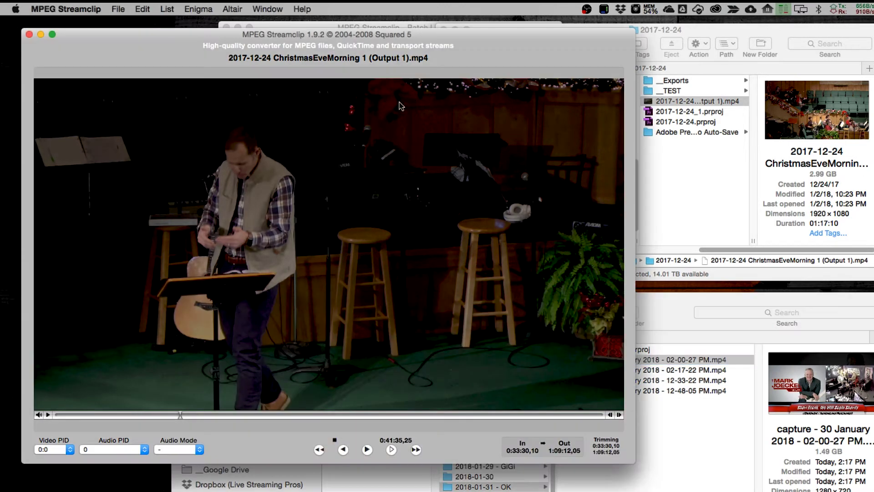
pyautogui.click(168, 9)
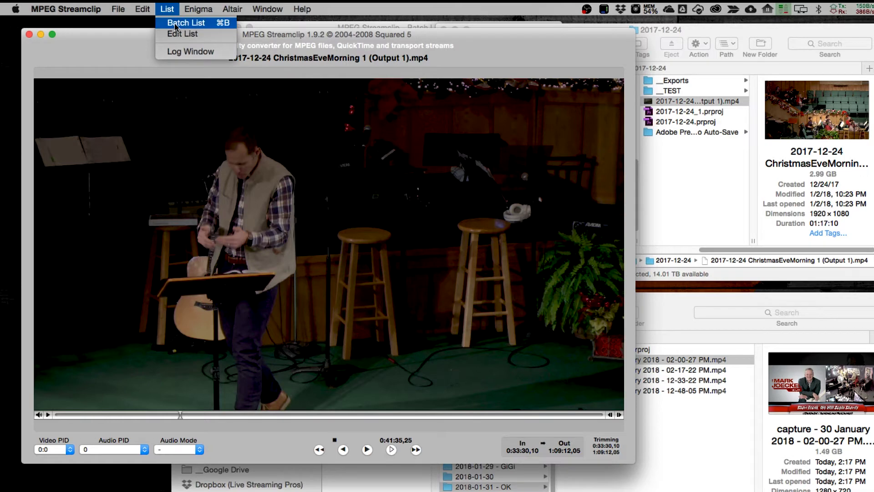
pyautogui.click(175, 27)
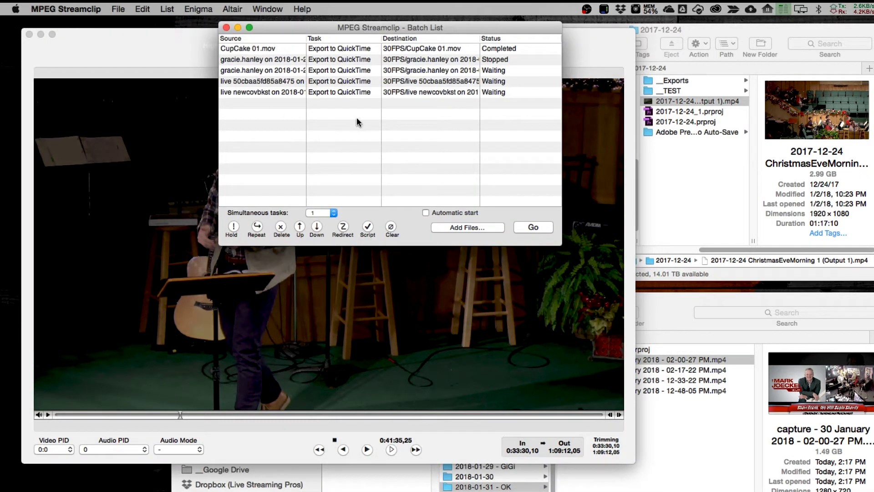
pyautogui.moveTo(409, 131); pyautogui.dragTo(326, 47)
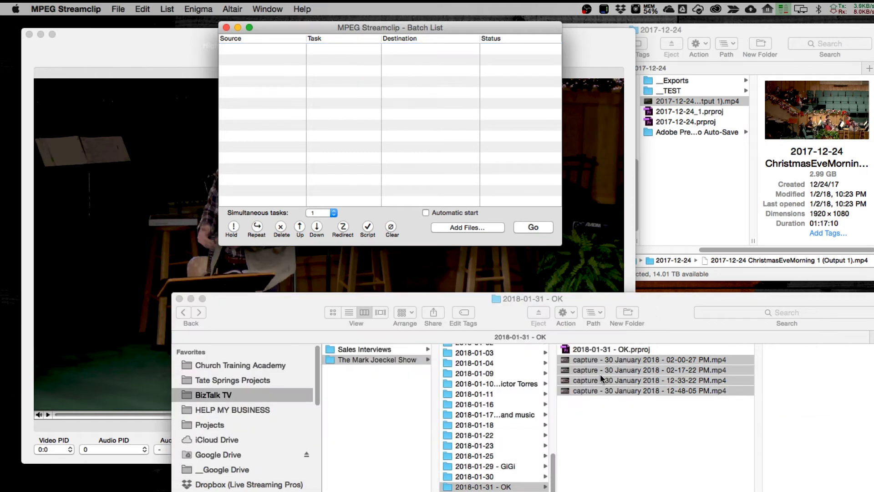
# - Add the four capture MP4 files to the Batch List as an Export to MPEG-4 task, joining all files and fixing timecode breaks
pyautogui.moveTo(600, 374); pyautogui.dragTo(361, 141)
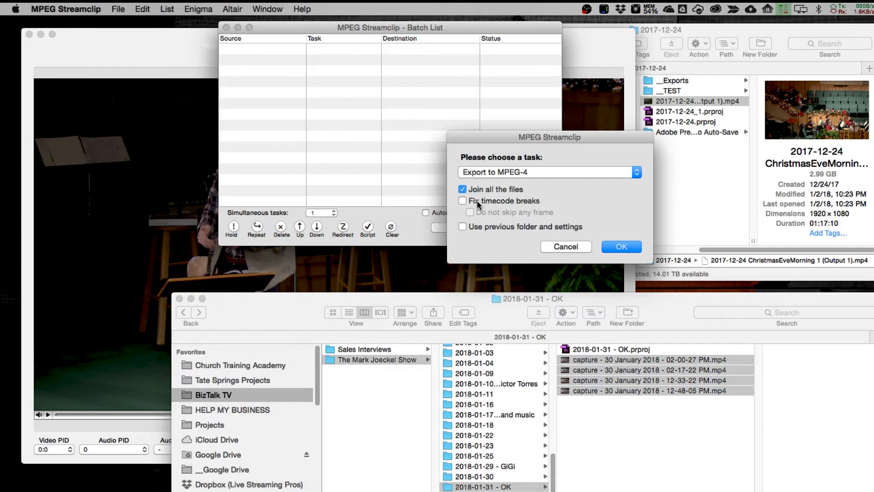
pyautogui.click(477, 202)
pyautogui.click(483, 173)
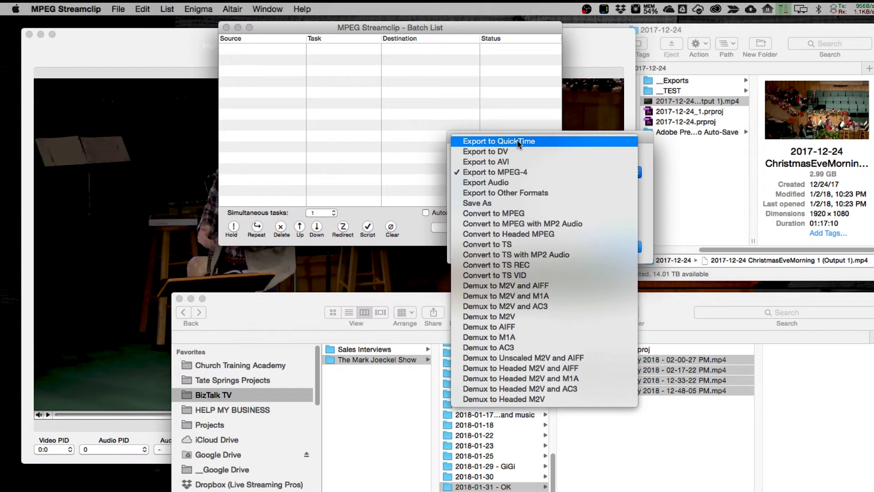
pyautogui.click(509, 171)
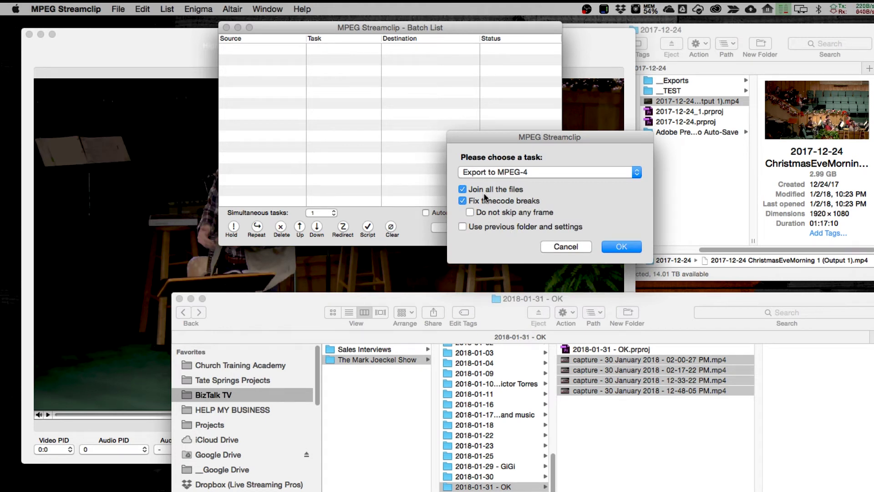
pyautogui.click(626, 248)
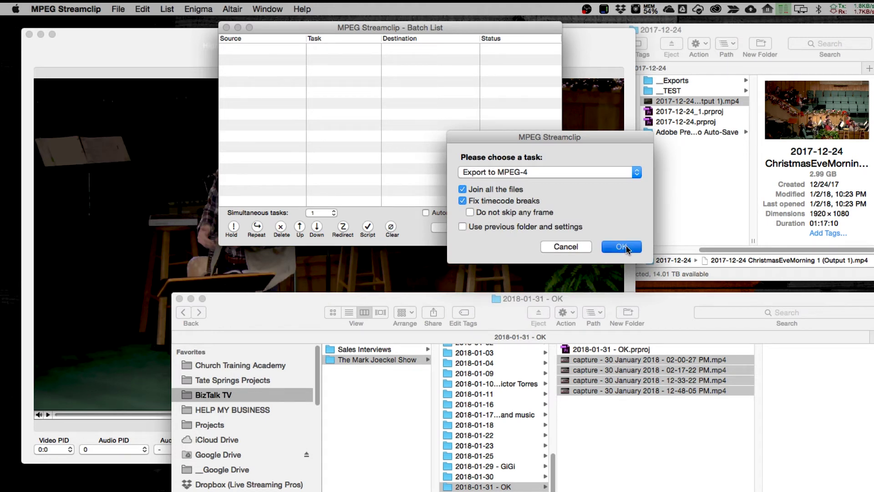
pyautogui.click(621, 246)
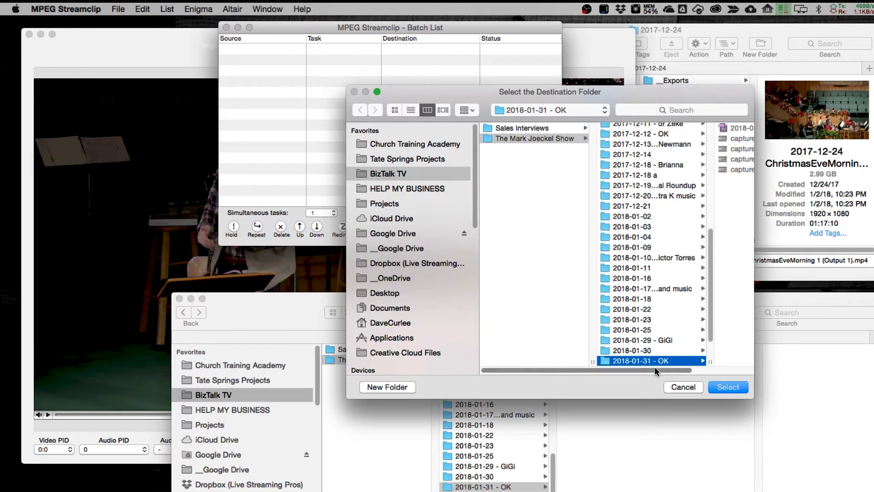
# - Create a TEST folder inside 2018-01-31 - OK and select it as the export destination
pyautogui.click(371, 387)
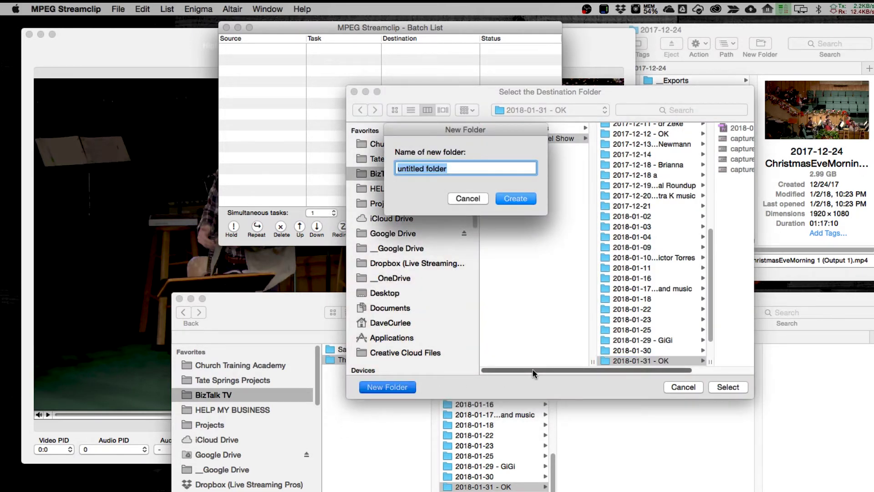
pyautogui.write('TEST')
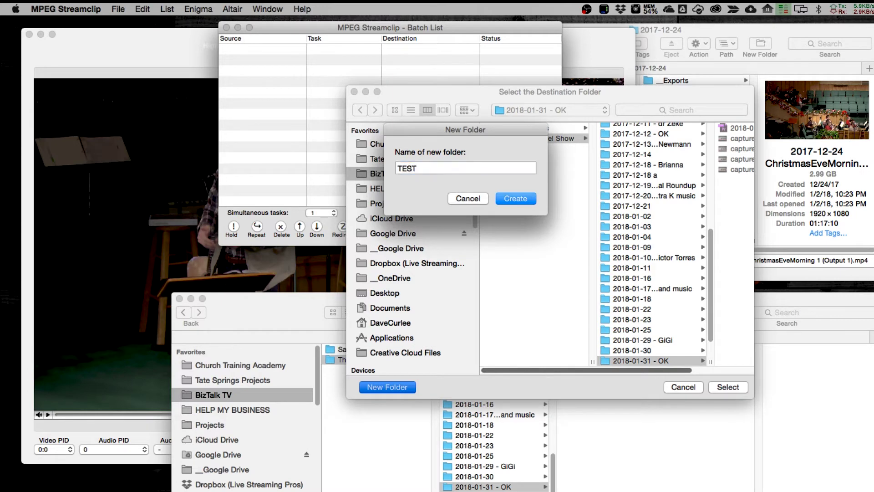
pyautogui.press('Return')
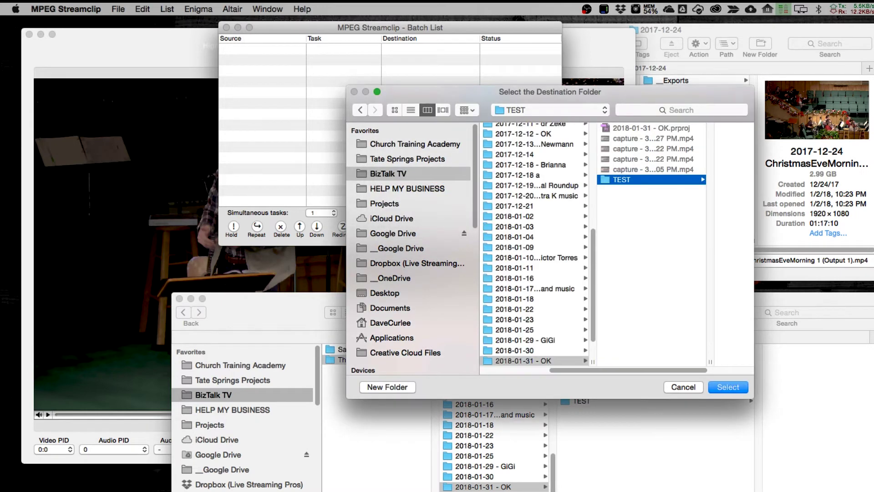
pyautogui.click(723, 386)
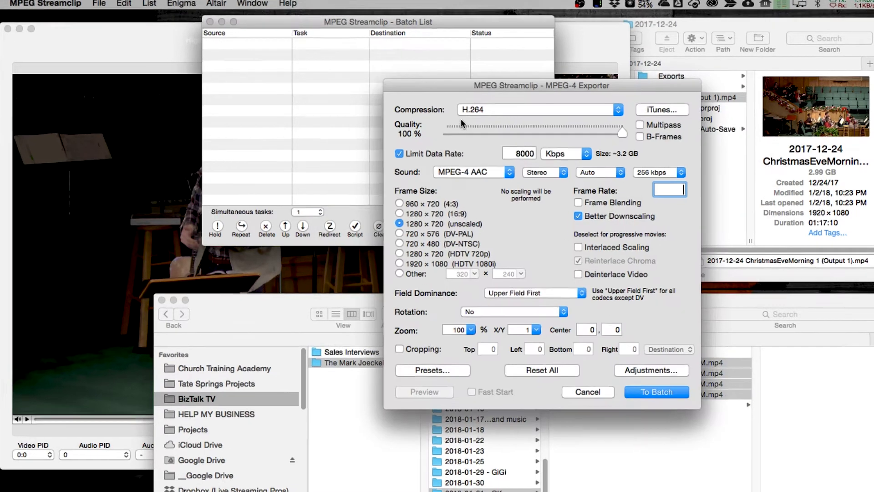
# - Keep H.264 compression, the 8000 Kbps data rate limit and 256 kbps audio in the MPEG-4 exporter
pyautogui.click(486, 112)
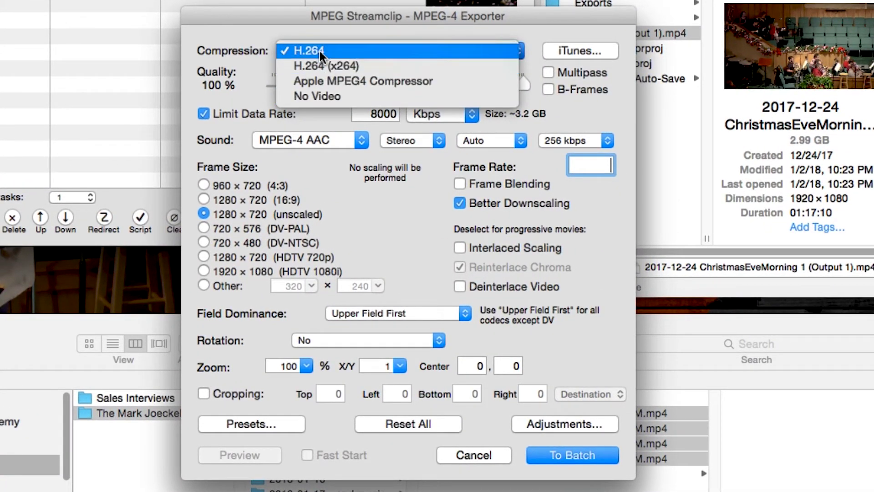
pyautogui.click(320, 51)
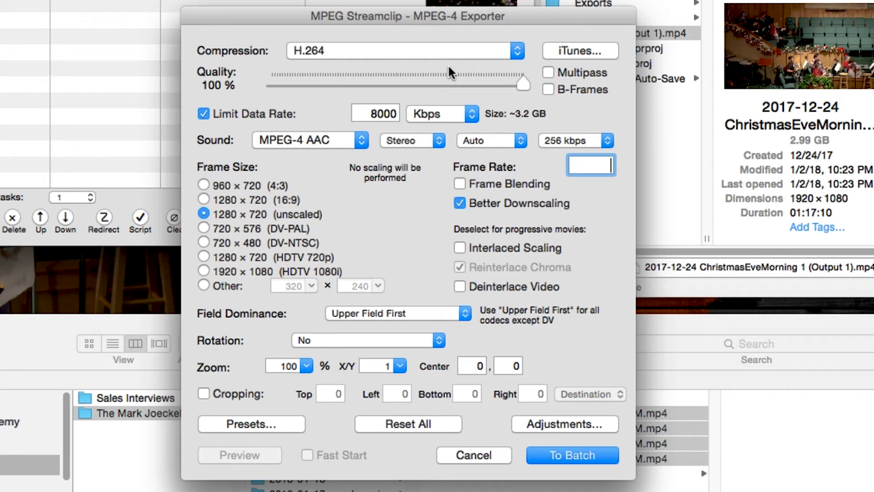
pyautogui.click(247, 114)
pyautogui.click(247, 114)
pyautogui.click(363, 119)
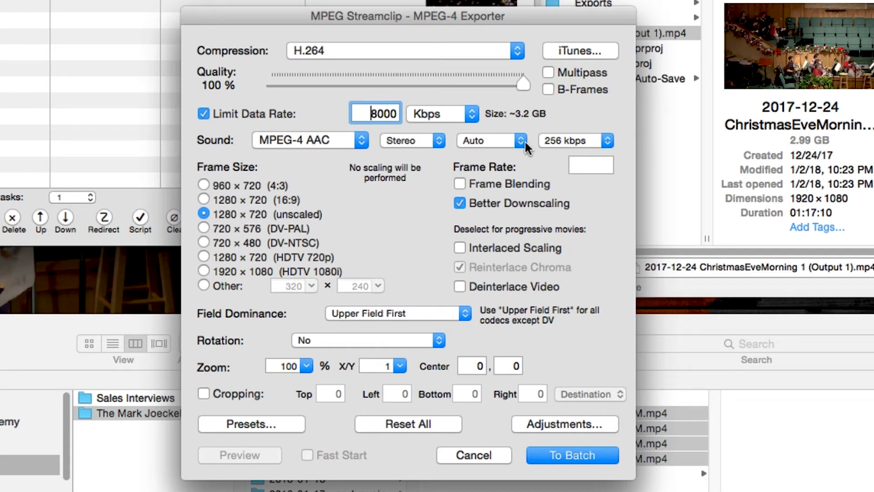
pyautogui.click(562, 141)
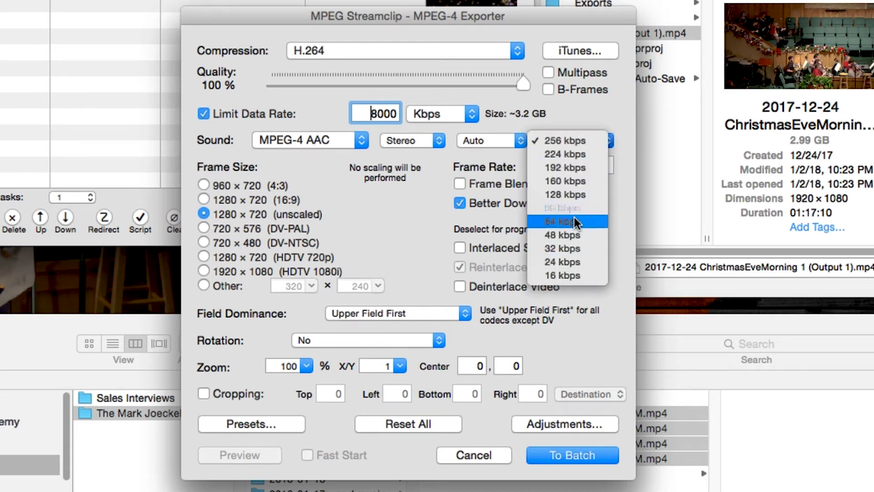
pyautogui.click(563, 141)
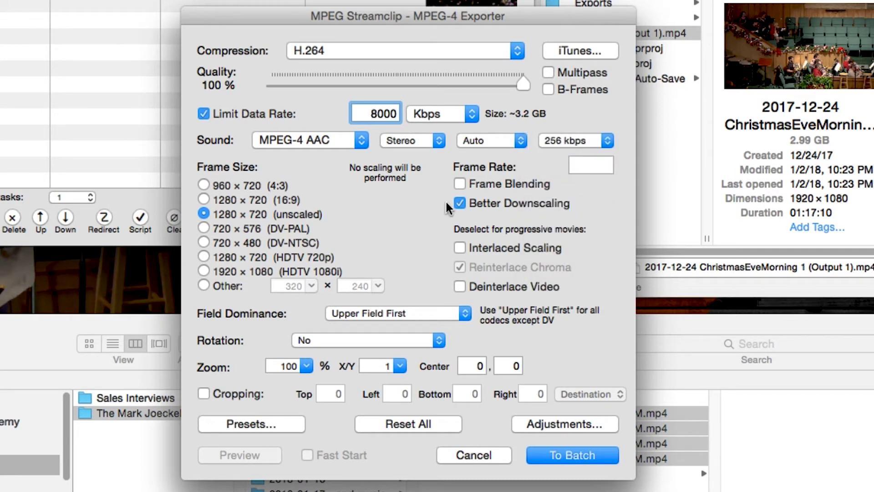
pyautogui.click(582, 172)
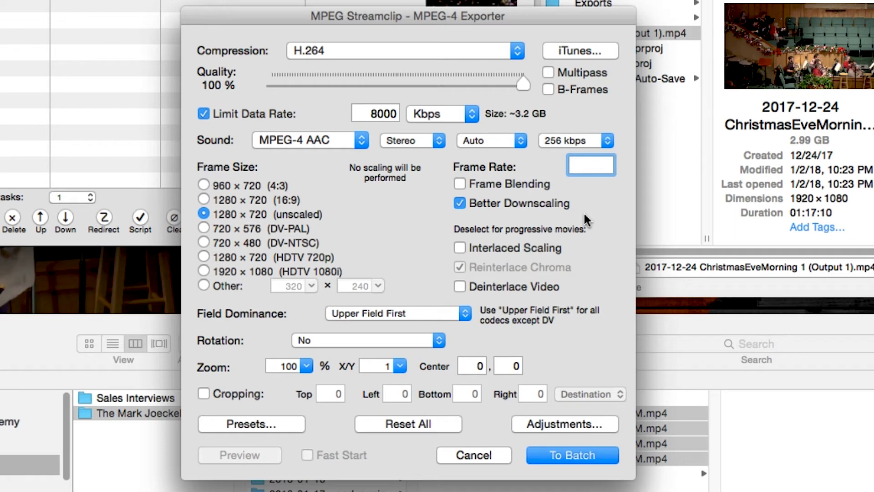
pyautogui.write('30')
pyautogui.press('BackSpace')
pyautogui.press('BackSpace')
pyautogui.write('24')
pyautogui.press('BackSpace')
pyautogui.press('BackSpace')
pyautogui.write('15')
pyautogui.press('BackSpace')
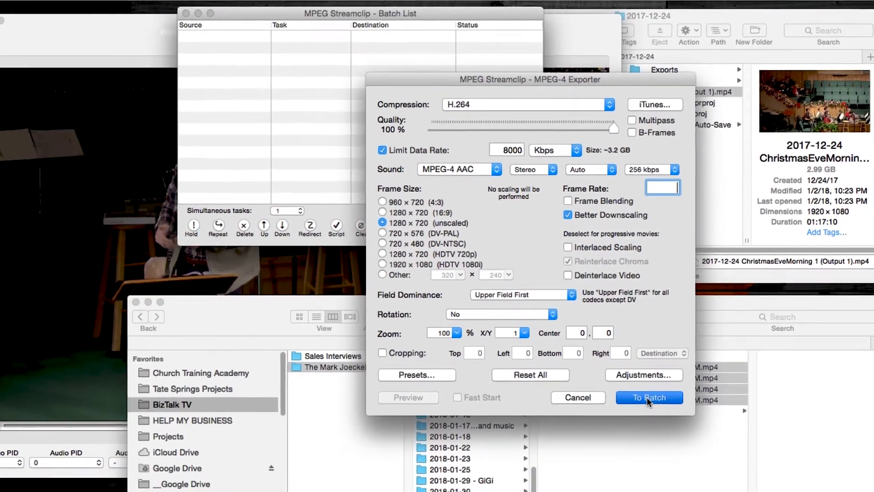
# - Send the joined MPEG-4 export of the capture clips to the Batch List and start processing it
pyautogui.click(616, 422)
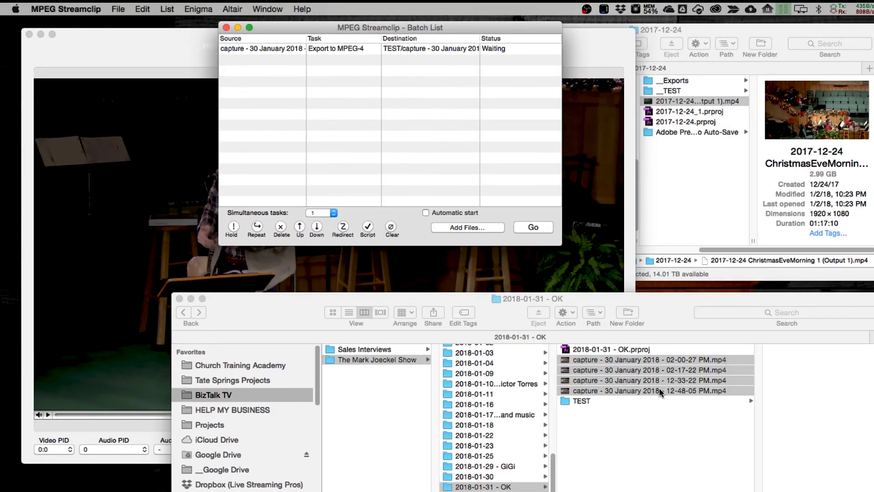
pyautogui.click(534, 227)
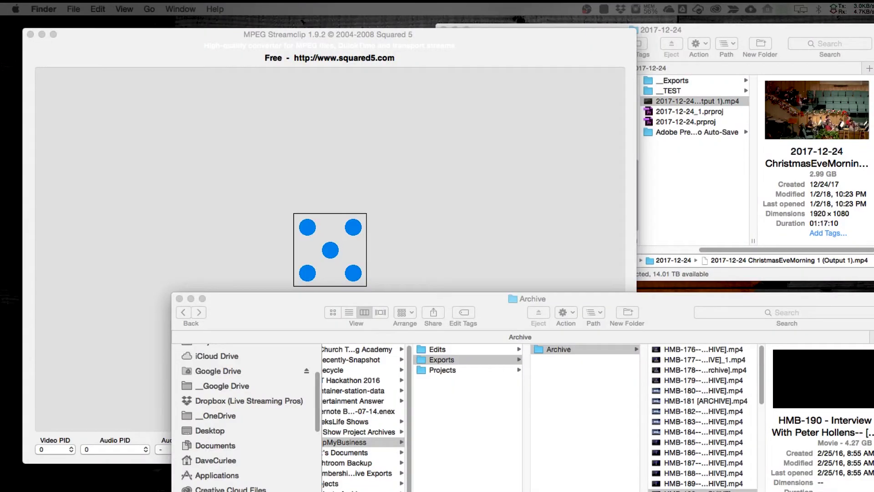
# - Load the HMB-190 interview video from the Archive folder into MPEG Streamclip and scrub to about 0:13:07
pyautogui.click(651, 319)
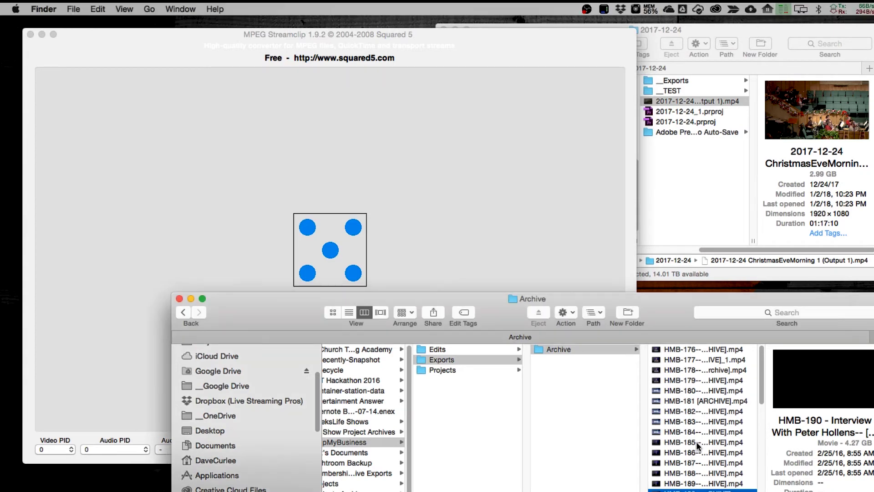
pyautogui.moveTo(701, 489); pyautogui.dragTo(283, 205)
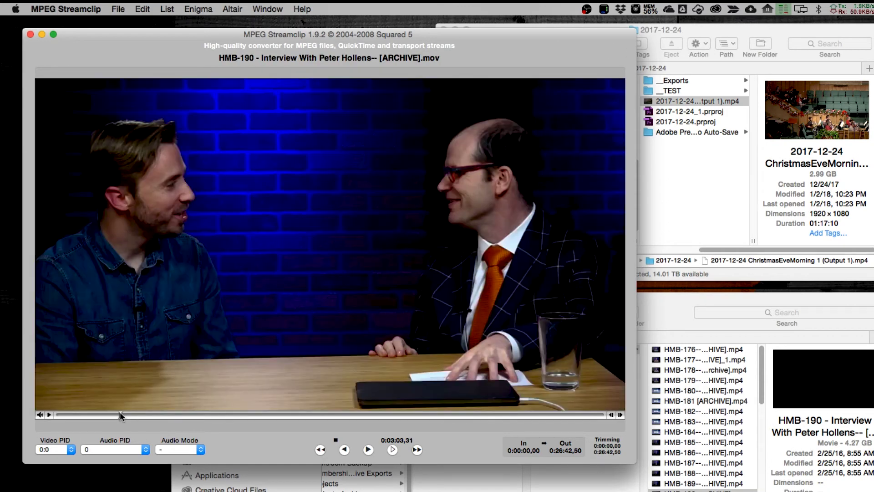
pyautogui.moveTo(120, 414); pyautogui.dragTo(325, 414)
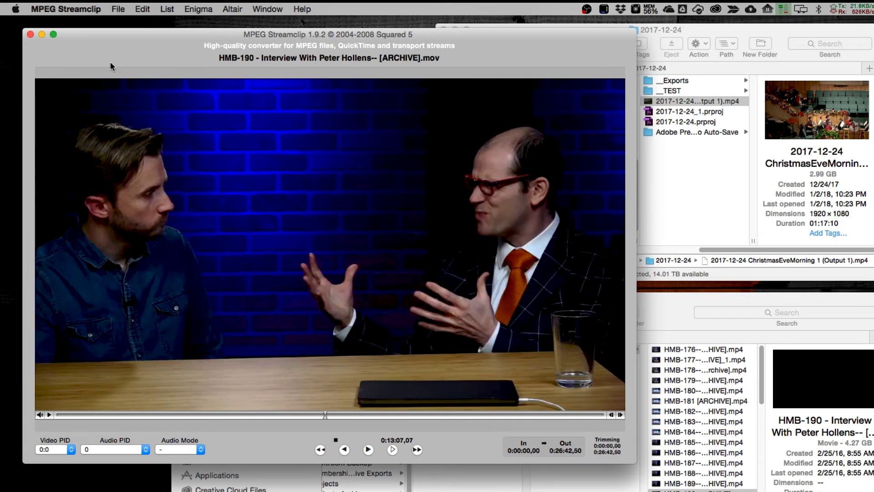
# - Set up an MPEG-4 export of the interview with H.264 compression, 100% quality and a 5000 Kbps data rate limit
pyautogui.click(118, 10)
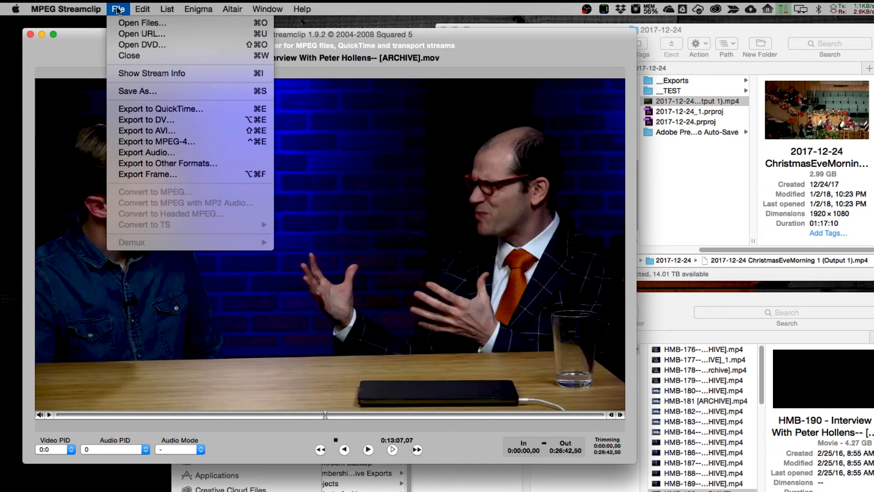
pyautogui.click(155, 144)
pyautogui.click(493, 120)
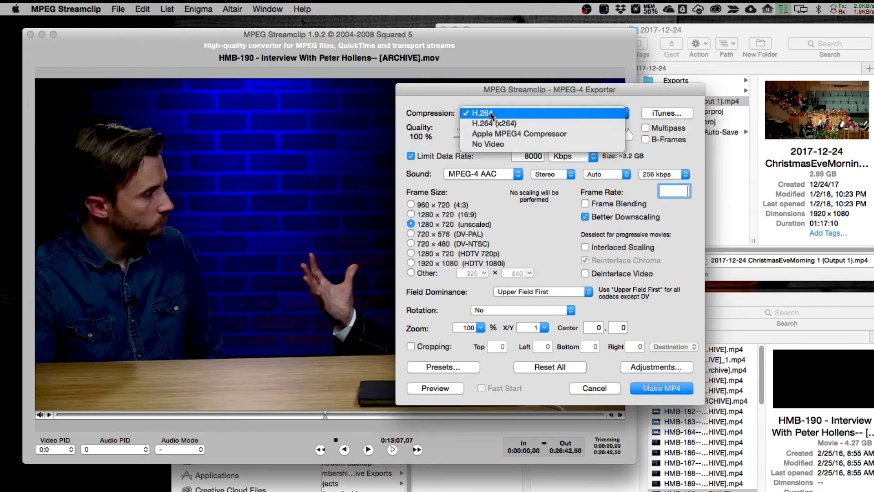
pyautogui.click(505, 114)
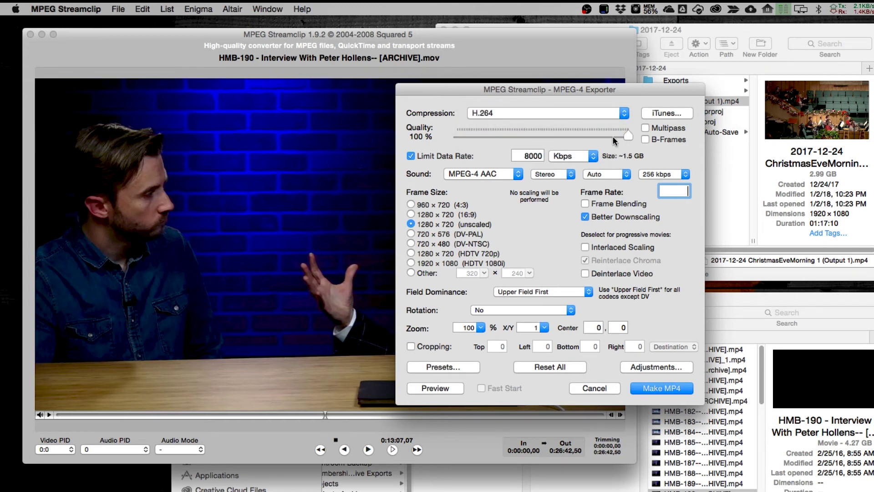
pyautogui.moveTo(621, 136); pyautogui.dragTo(641, 135)
pyautogui.doubleClick(525, 155)
pyautogui.write('5000')
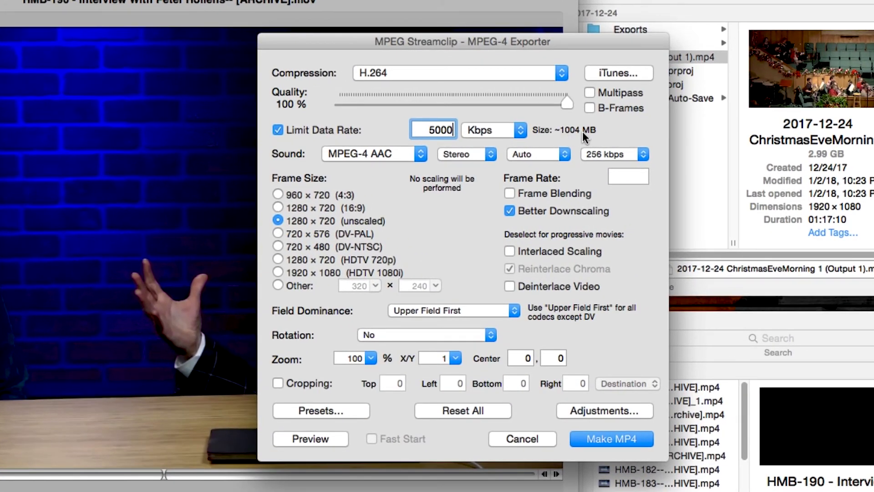
# - Set the export's audio bit rate to 128 kbps and turn off Better Downscaling
pyautogui.click(608, 154)
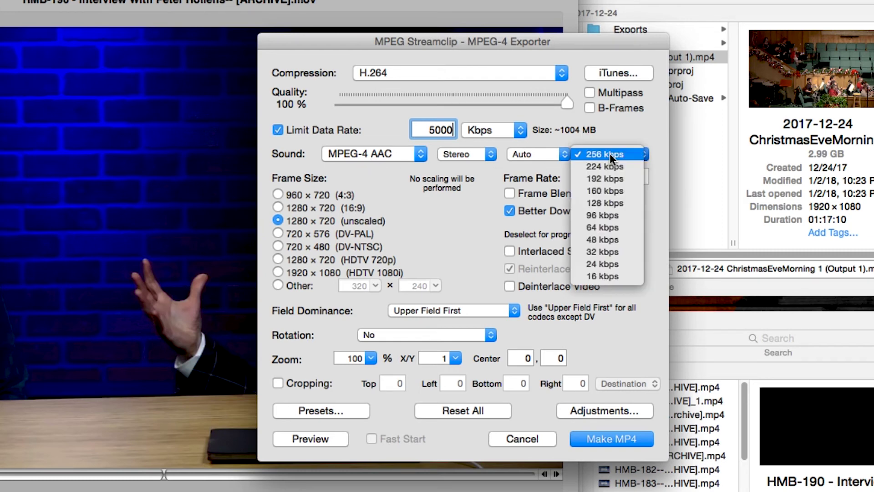
pyautogui.click(610, 203)
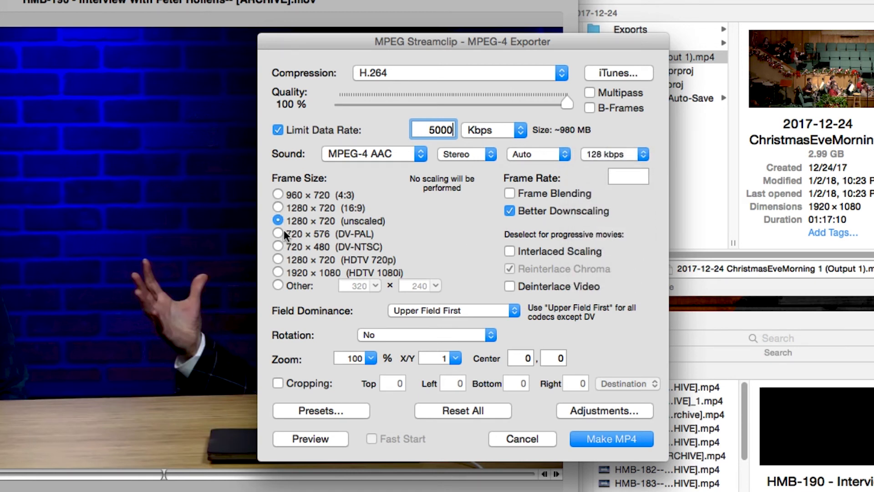
pyautogui.click(516, 210)
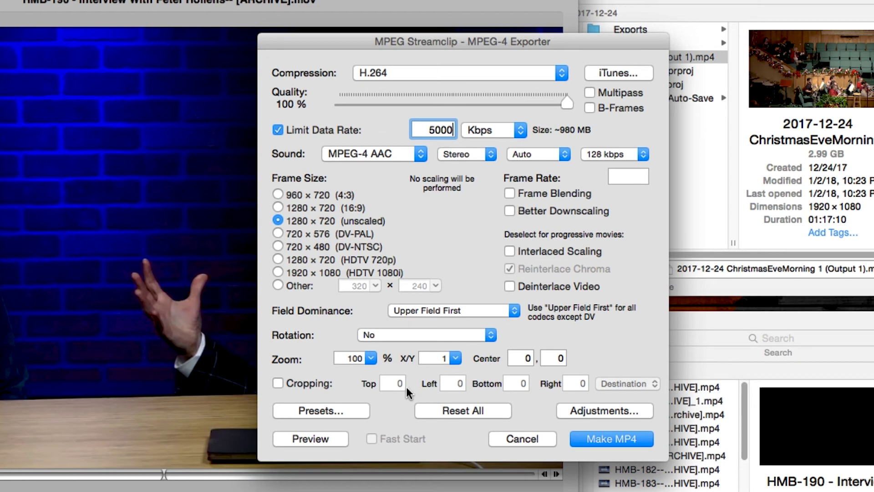
# - Make the MP4 and save it under its existing HMB-190 name in the TEST folder
pyautogui.click(604, 431)
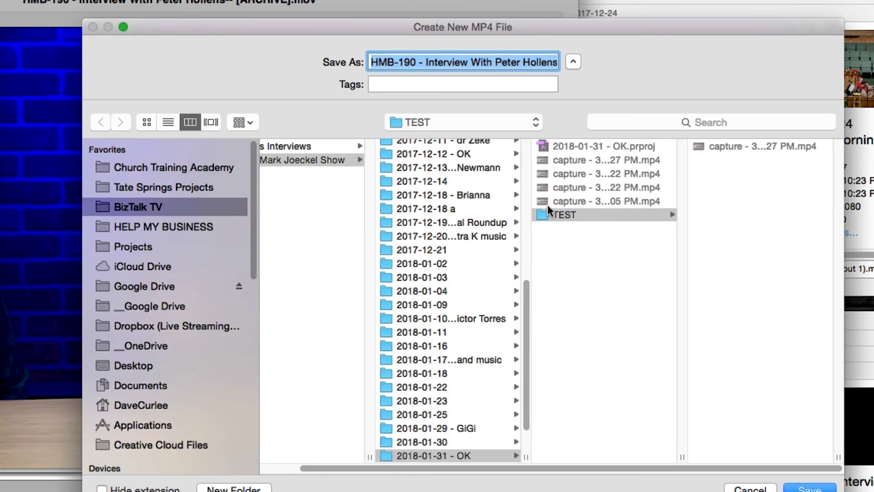
pyautogui.click(425, 61)
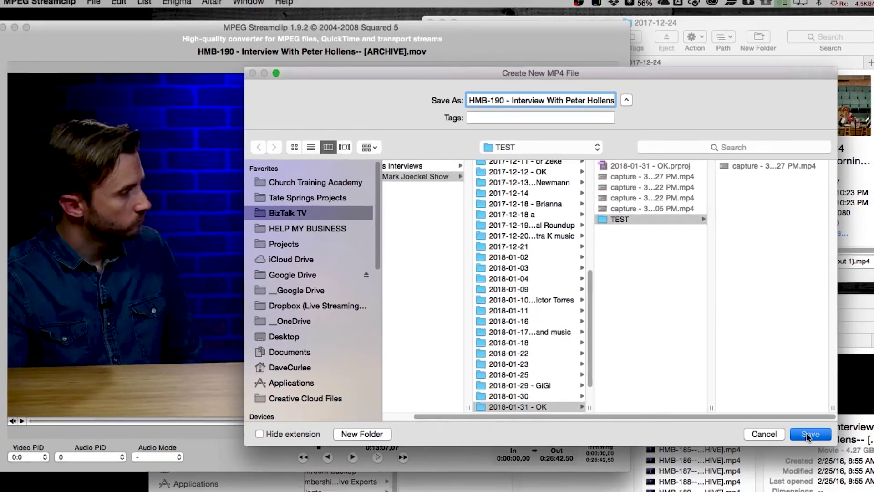
pyautogui.click(809, 434)
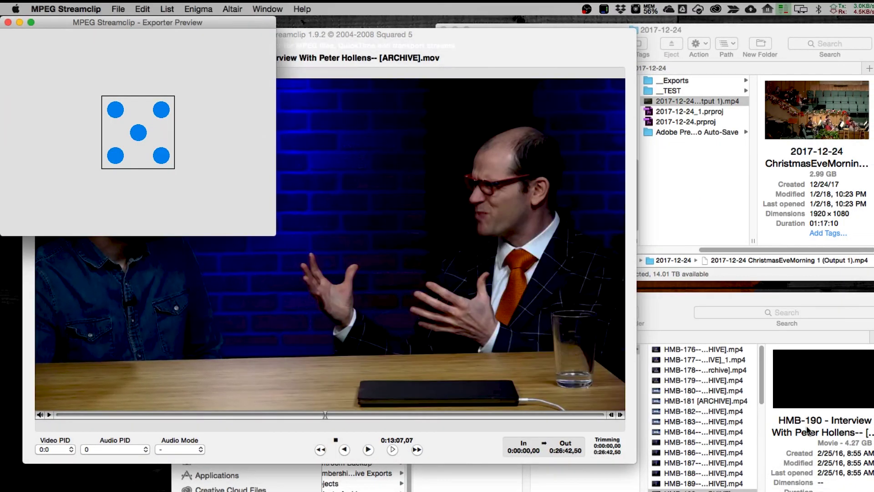